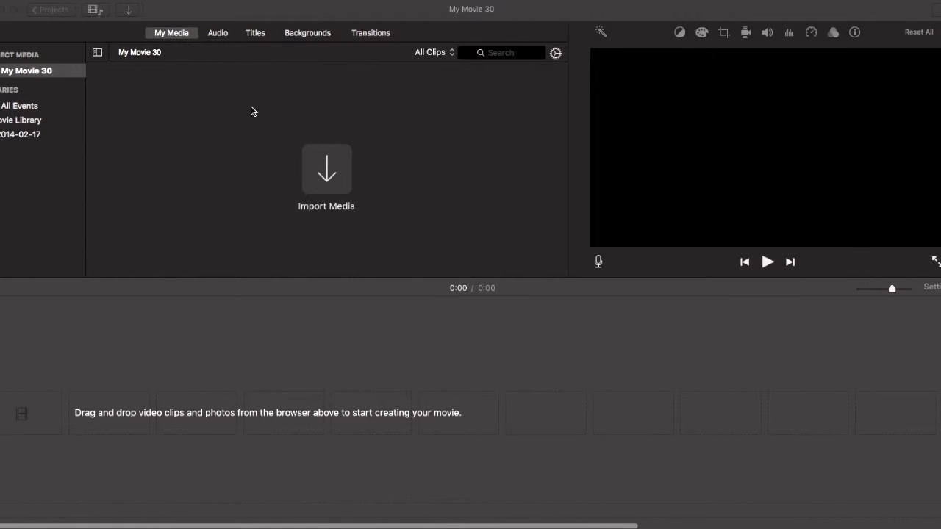
Step: Record a clip of about 10 seconds with the built-in FaceTime camera into Project Media, and close the import window
{"action": "left_click", "coordinate": [132, 11]}
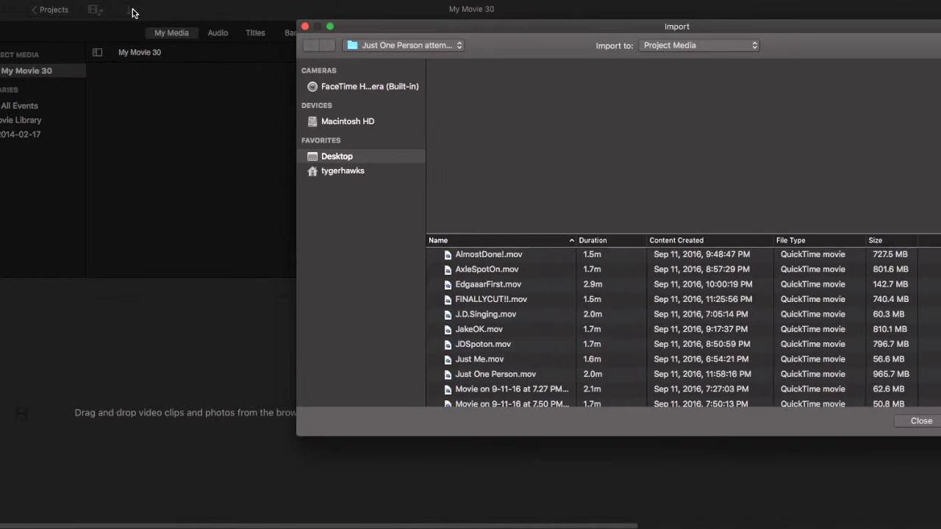
{"action": "left_click", "coordinate": [380, 87]}
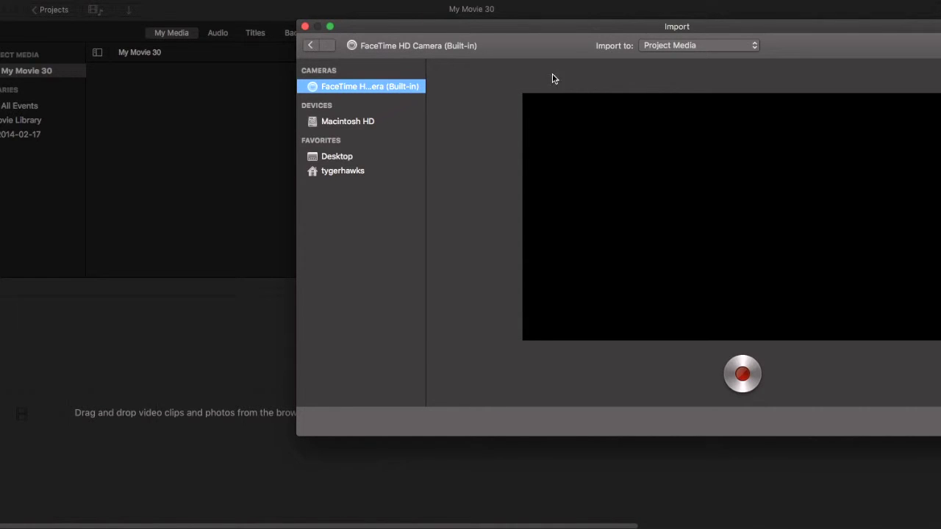
{"action": "left_click_drag", "start_coordinate": [651, 26], "coordinate": [495, 16]}
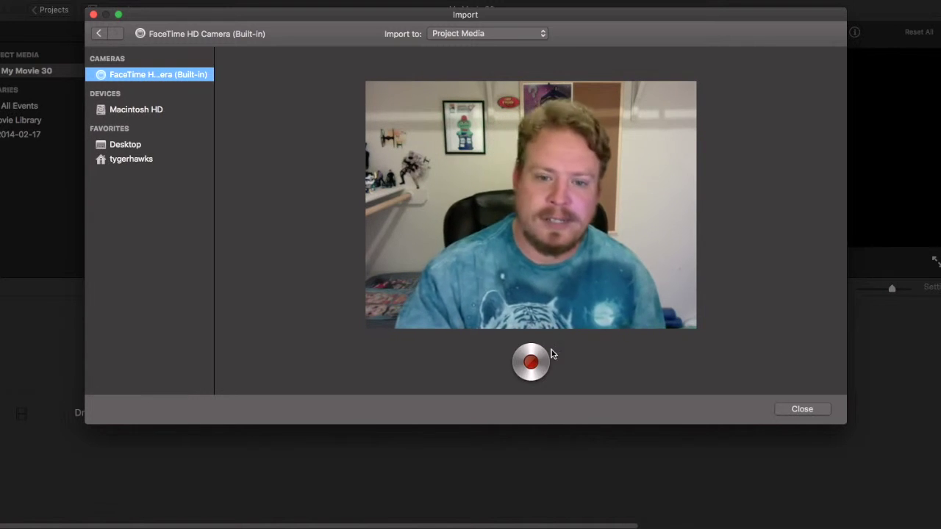
{"action": "left_click", "coordinate": [533, 364]}
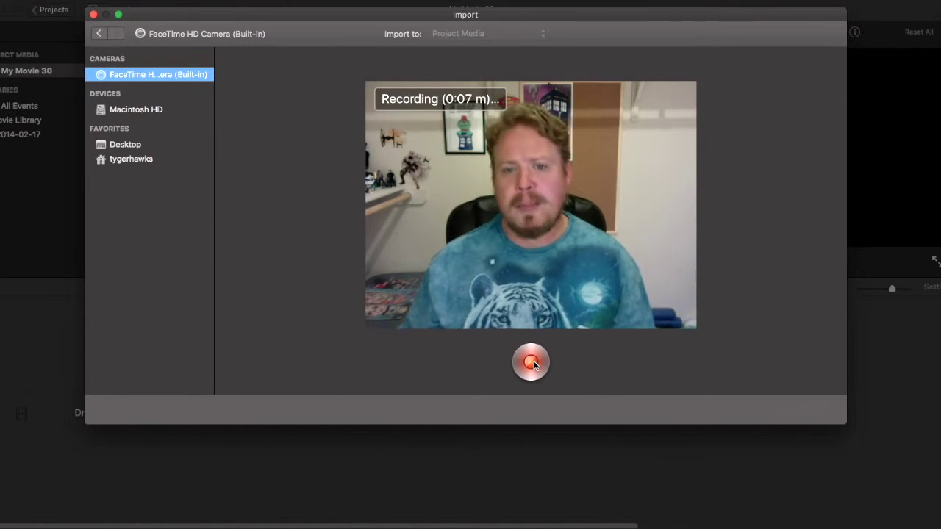
{"action": "left_click", "coordinate": [531, 363]}
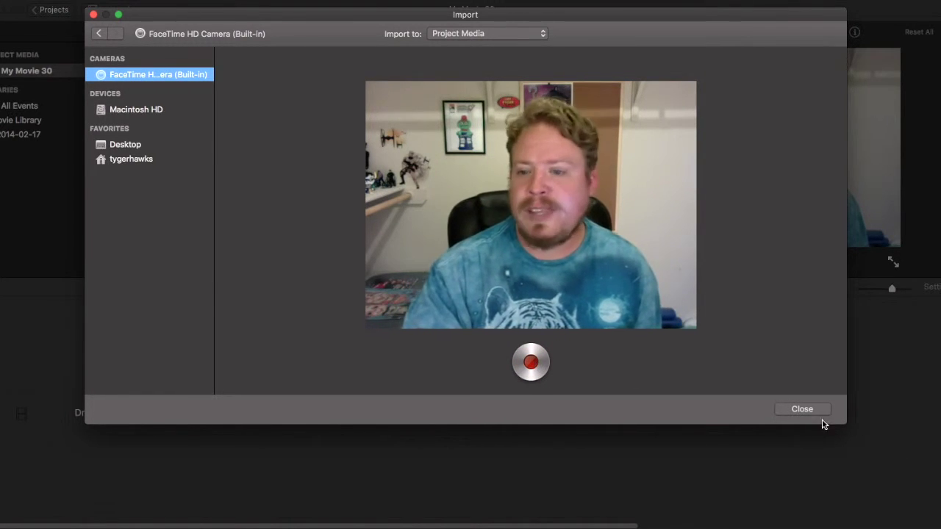
{"action": "left_click", "coordinate": [802, 410]}
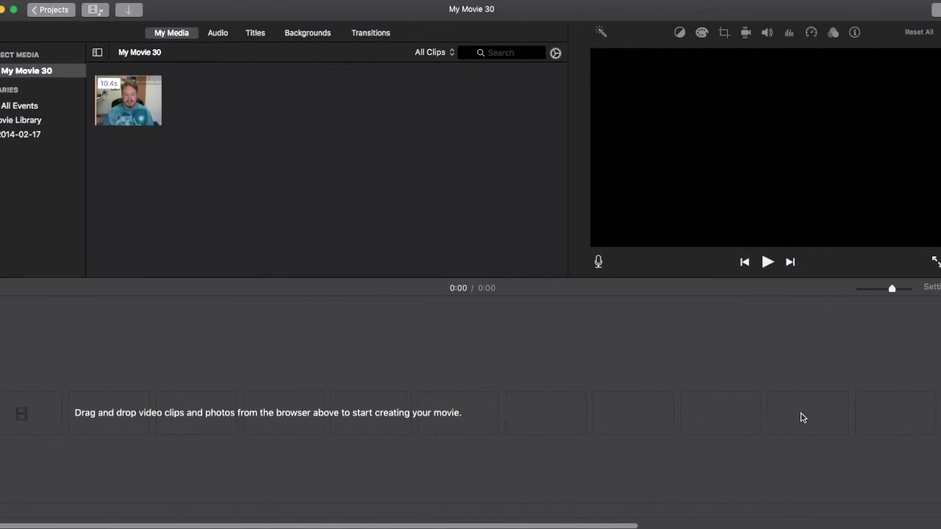
Step: Place the recorded webcam clip in the empty timeline and set the playhead to its start
{"action": "left_click", "coordinate": [140, 101]}
{"action": "left_click_drag", "start_coordinate": [140, 101], "coordinate": [18, 405]}
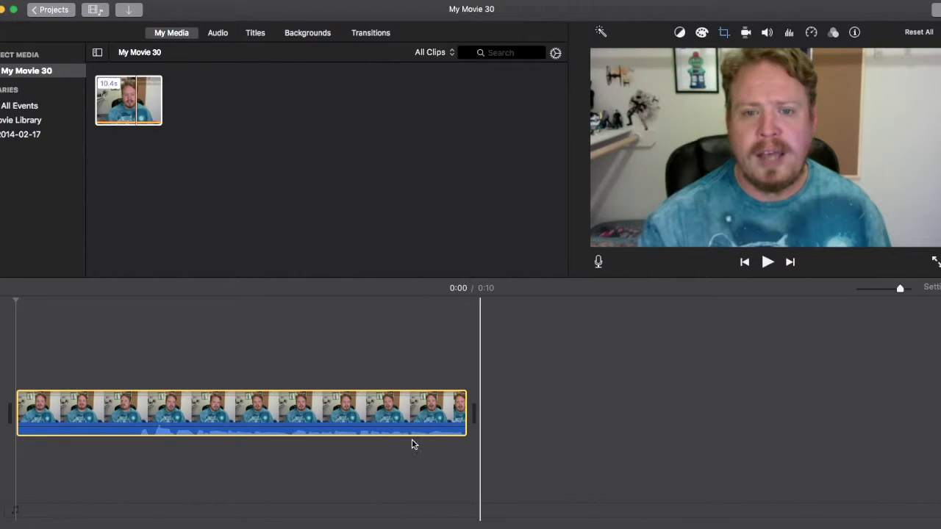
{"action": "left_click", "coordinate": [16, 455]}
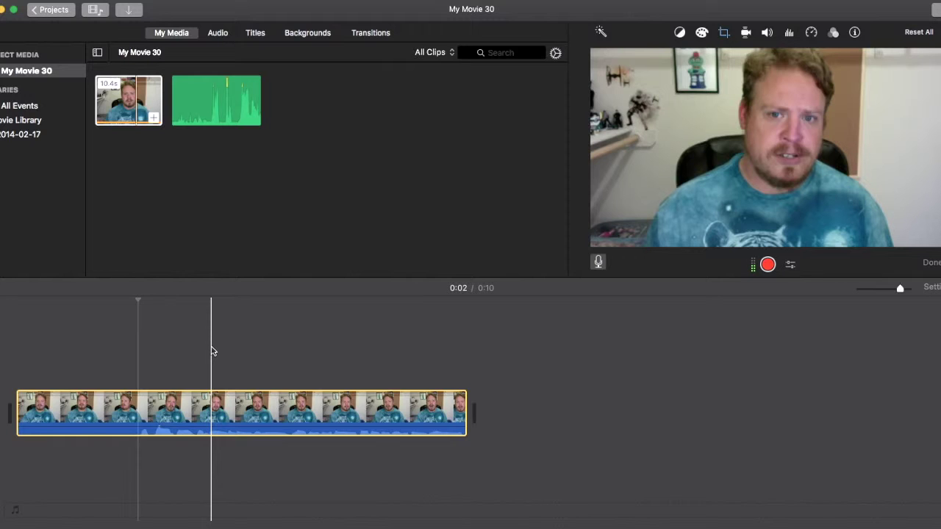
Step: Record a voiceover of about 7.5 seconds under the webcam clip, starting at 0:02
{"action": "left_click", "coordinate": [139, 322]}
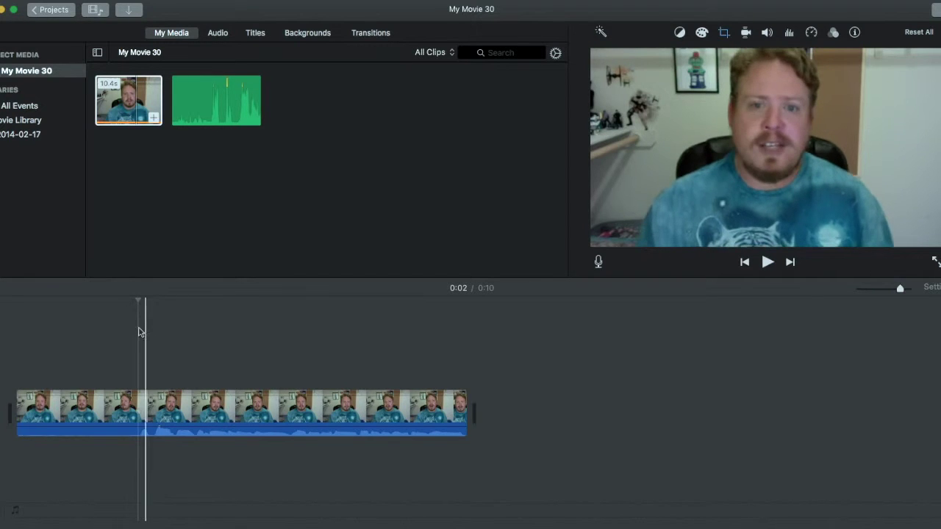
{"action": "left_click", "coordinate": [140, 331]}
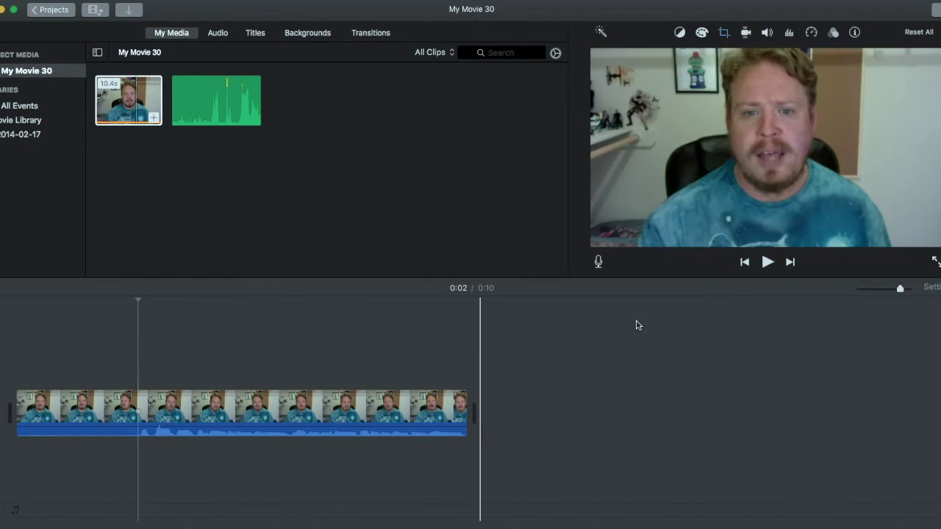
{"action": "left_click", "coordinate": [600, 266]}
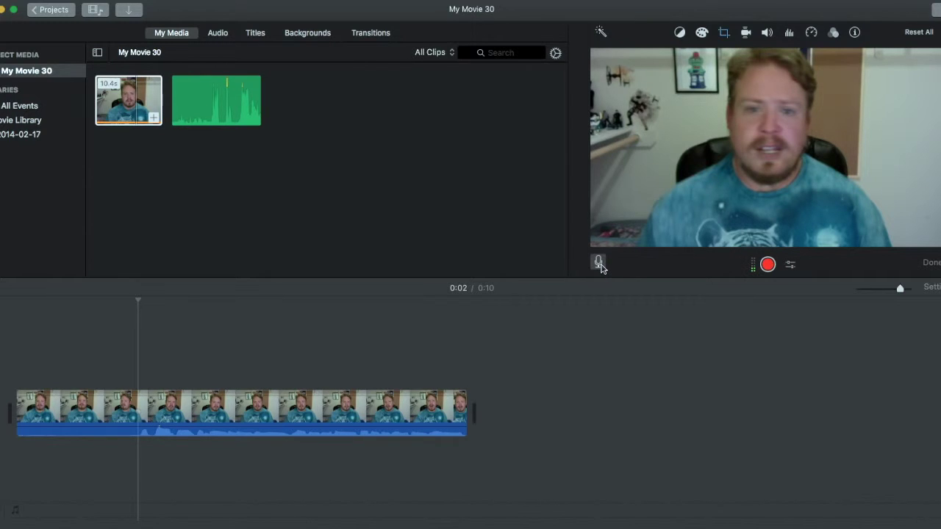
{"action": "left_click", "coordinate": [769, 266]}
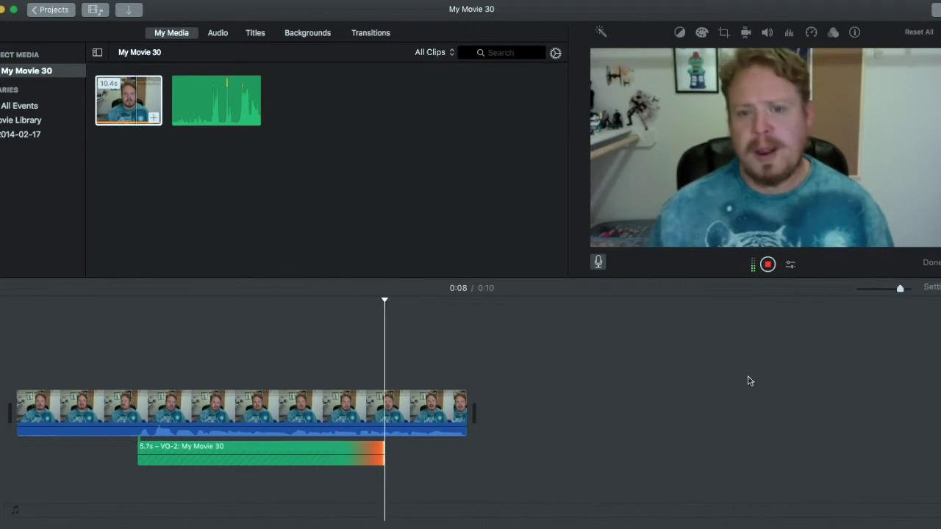
{"action": "left_click", "coordinate": [767, 264]}
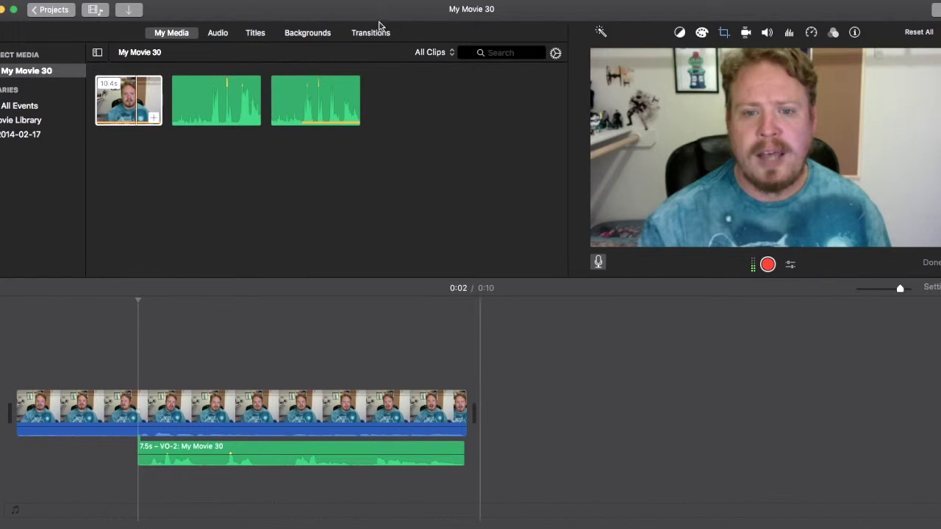
Step: Layer both voiceover recordings from the project media as additional audio tracks beneath the webcam clip, with staggered starts
{"action": "left_click_drag", "start_coordinate": [327, 94], "coordinate": [178, 487]}
{"action": "left_click_drag", "start_coordinate": [214, 103], "coordinate": [262, 478]}
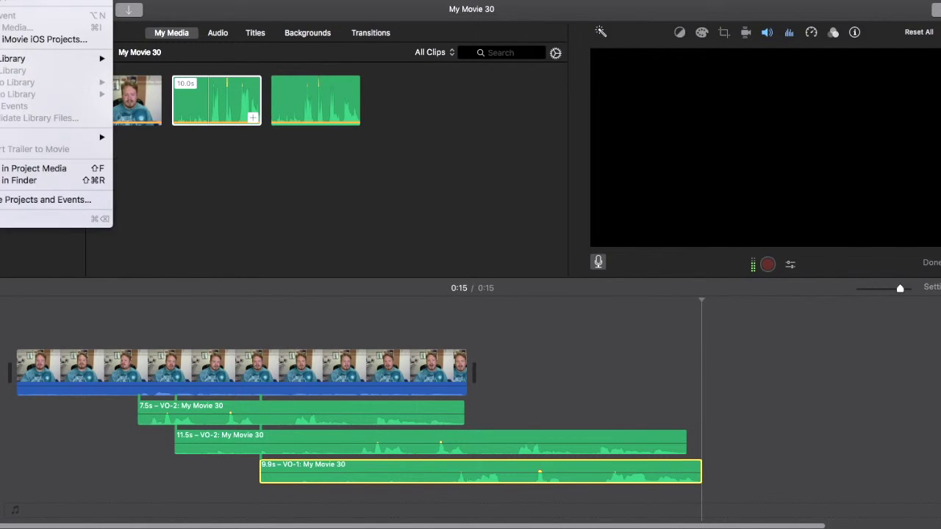
{"action": "mouse_move", "coordinate": [19, 139]}
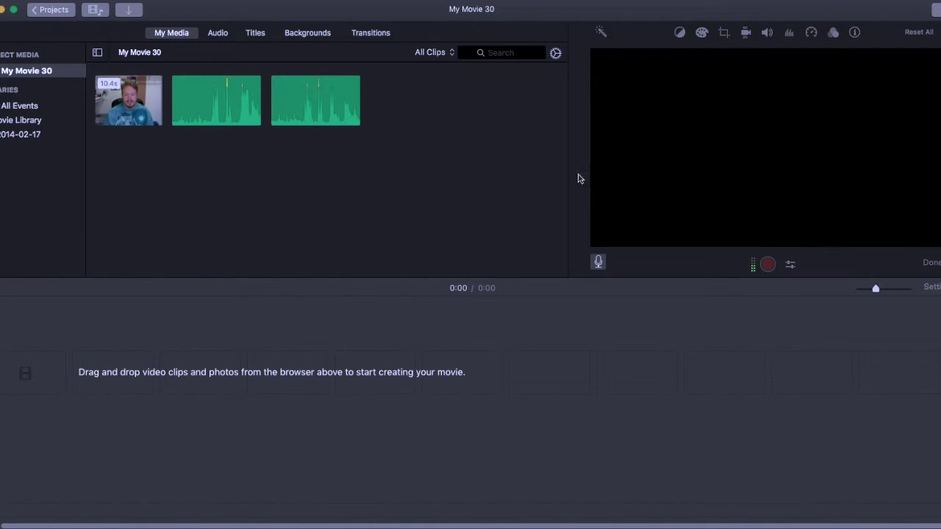
Step: Import J.D.Singing.mov into the project media and place the clip in the empty timeline
{"action": "left_click", "coordinate": [129, 9]}
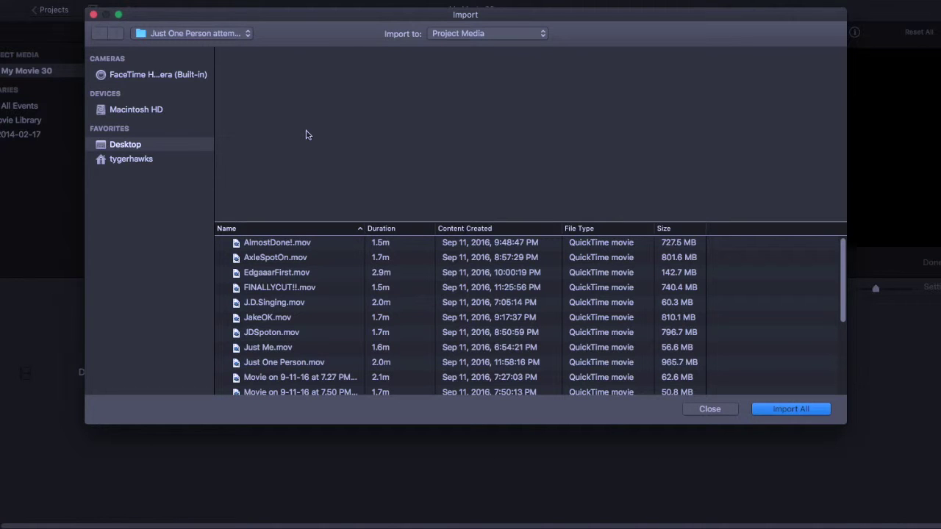
{"action": "left_click", "coordinate": [299, 306]}
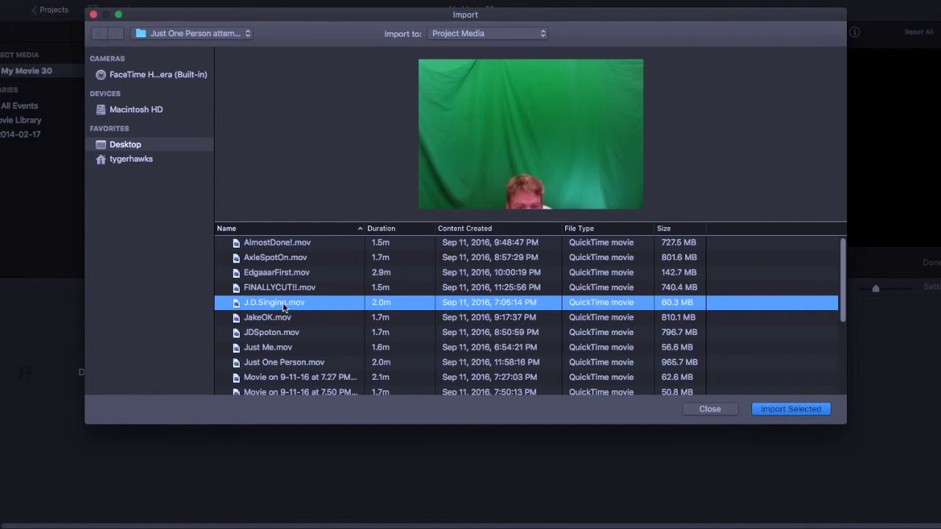
{"action": "key", "text": "Return"}
{"action": "left_click", "coordinate": [140, 103]}
{"action": "left_click_drag", "start_coordinate": [140, 103], "coordinate": [147, 346]}
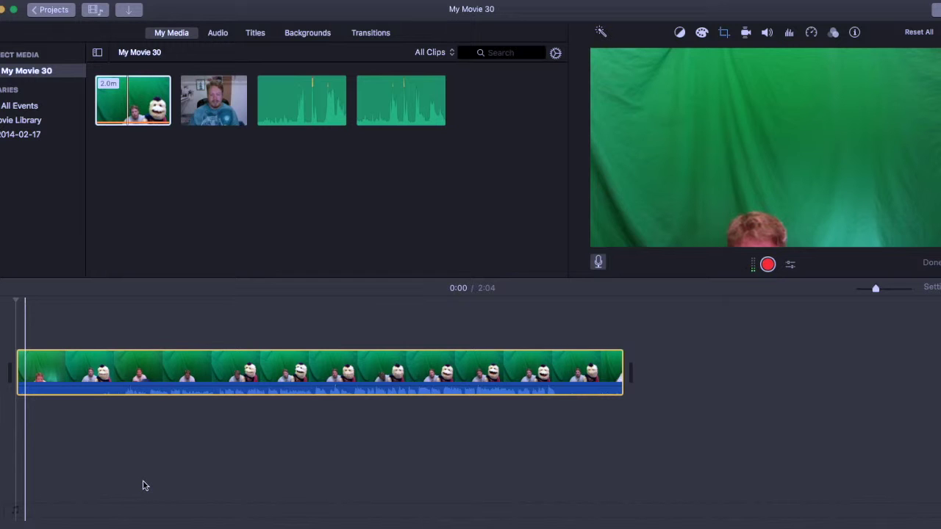
Step: Detach the audio from the J.D.Singing clip in the timeline
{"action": "left_click", "coordinate": [279, 380]}
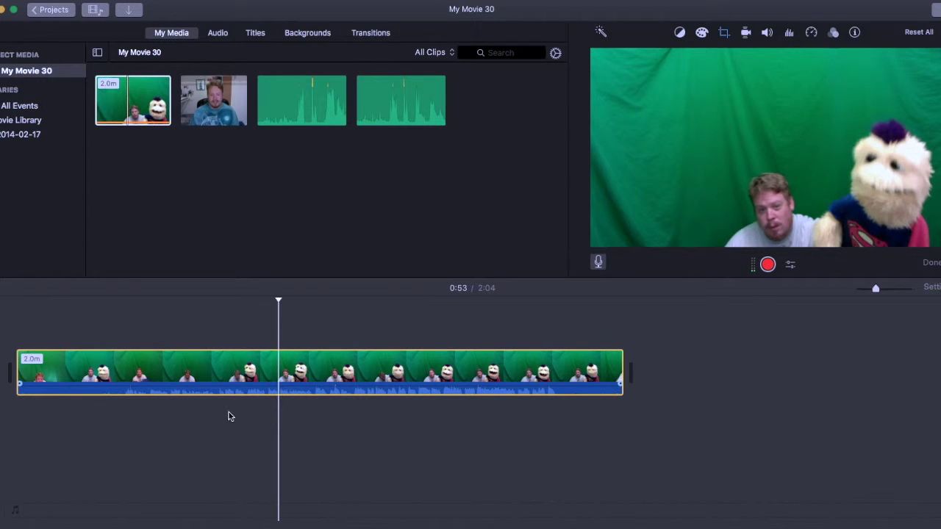
{"action": "left_click", "coordinate": [233, 375]}
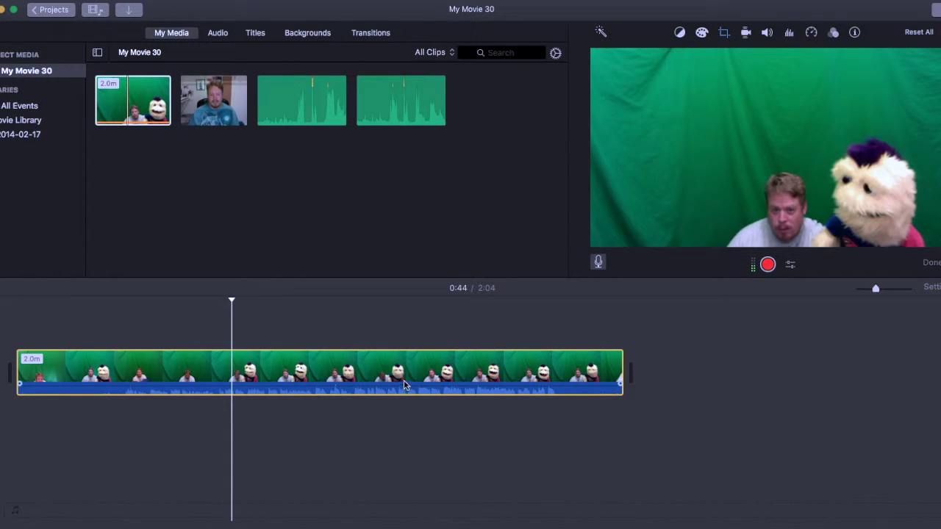
{"action": "right_click", "coordinate": [382, 377]}
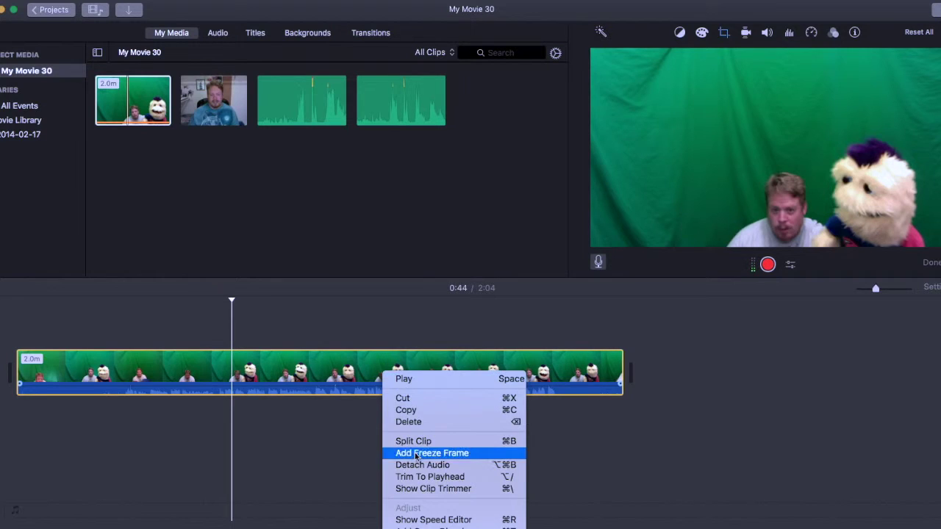
{"action": "left_click", "coordinate": [387, 461]}
{"action": "left_click", "coordinate": [328, 468]}
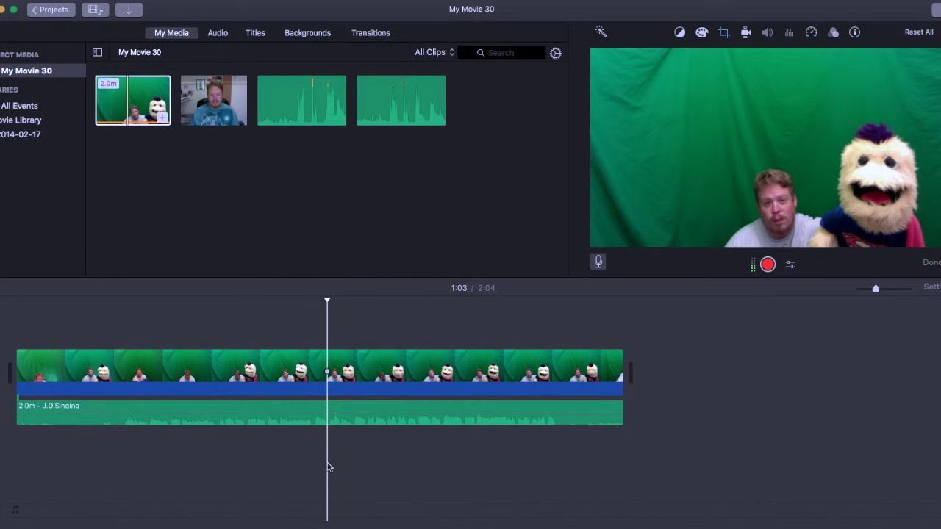
{"action": "left_click", "coordinate": [302, 367]}
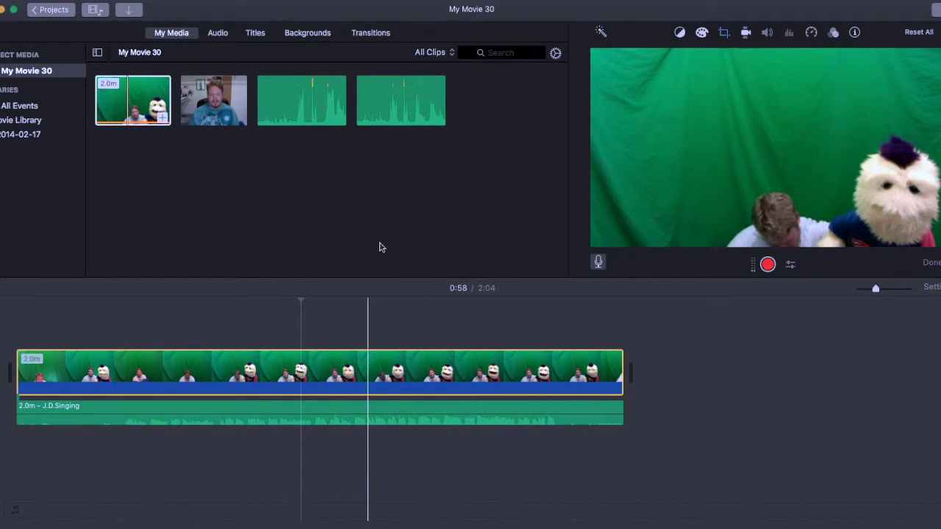
Step: Add the webcam clip after the green-screen clip and move the detached J.D.Singing audio beneath it
{"action": "left_click", "coordinate": [221, 106]}
{"action": "left_click_drag", "start_coordinate": [221, 106], "coordinate": [662, 371]}
{"action": "left_click_drag", "start_coordinate": [130, 409], "coordinate": [727, 441]}
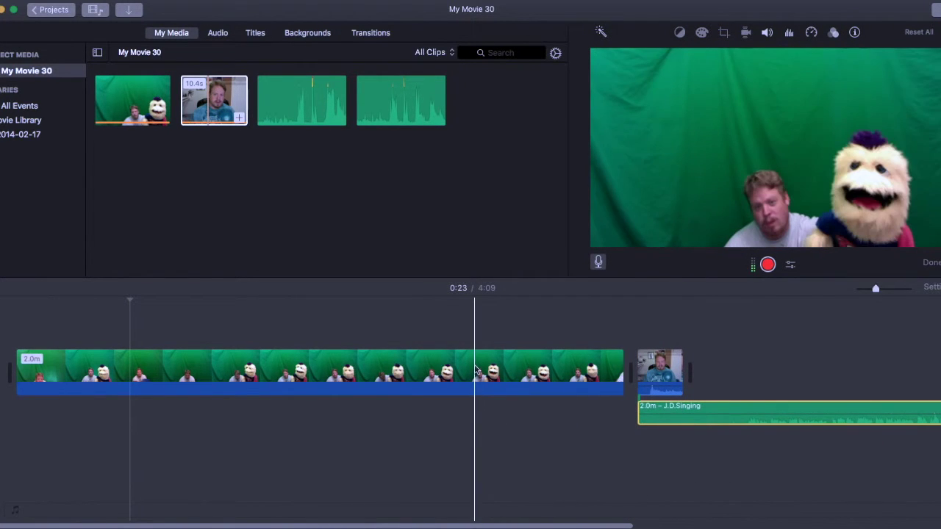
Step: Clear the timeline by deleting the green-screen clip and the webcam clip with its attached audio
{"action": "left_click", "coordinate": [477, 413]}
{"action": "key", "text": "Delete"}
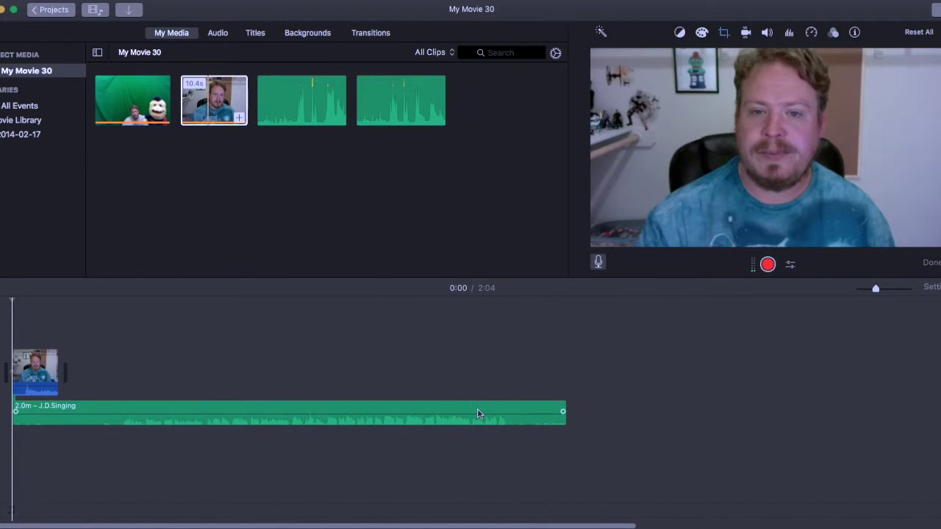
{"action": "left_click", "coordinate": [38, 371]}
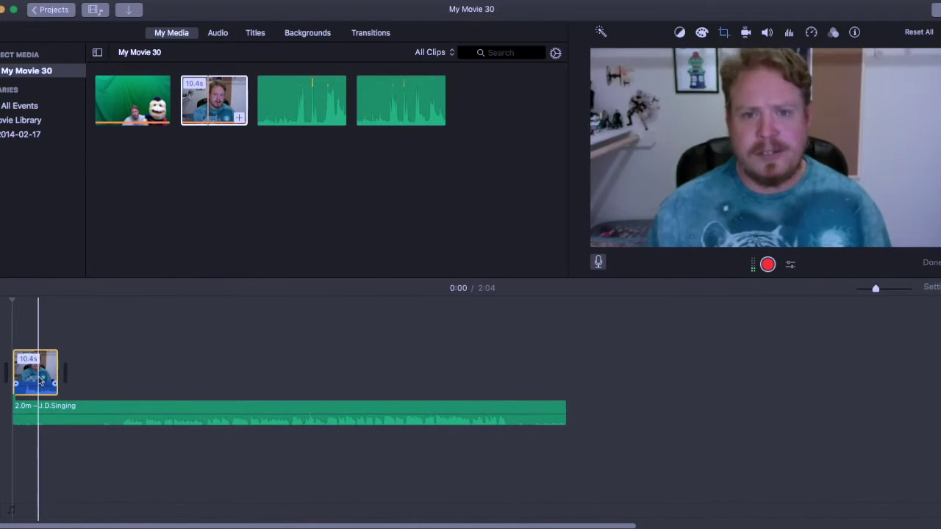
{"action": "key", "text": "Delete"}
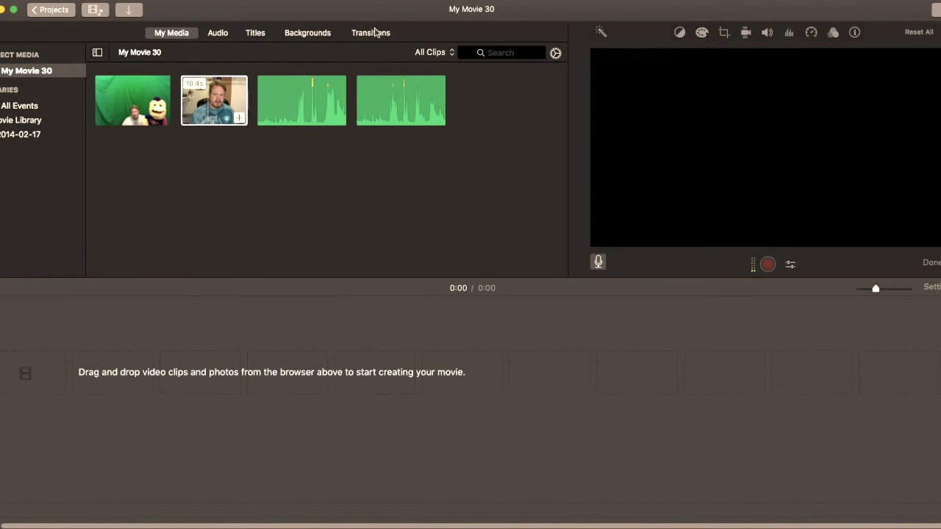
Step: Import EdgaaarFirst.mov into the project media and place the clip in the empty timeline
{"action": "left_click", "coordinate": [130, 11]}
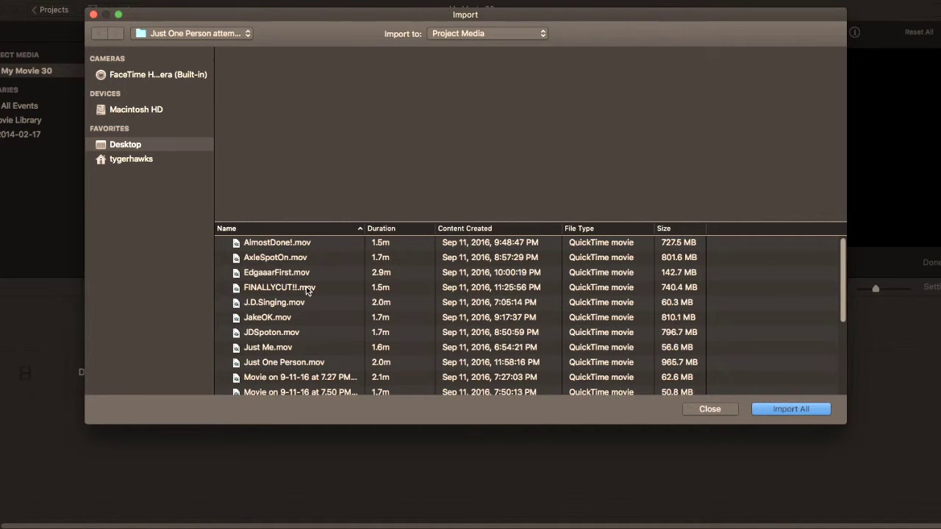
{"action": "left_click", "coordinate": [304, 277]}
{"action": "double_click", "coordinate": [304, 281]}
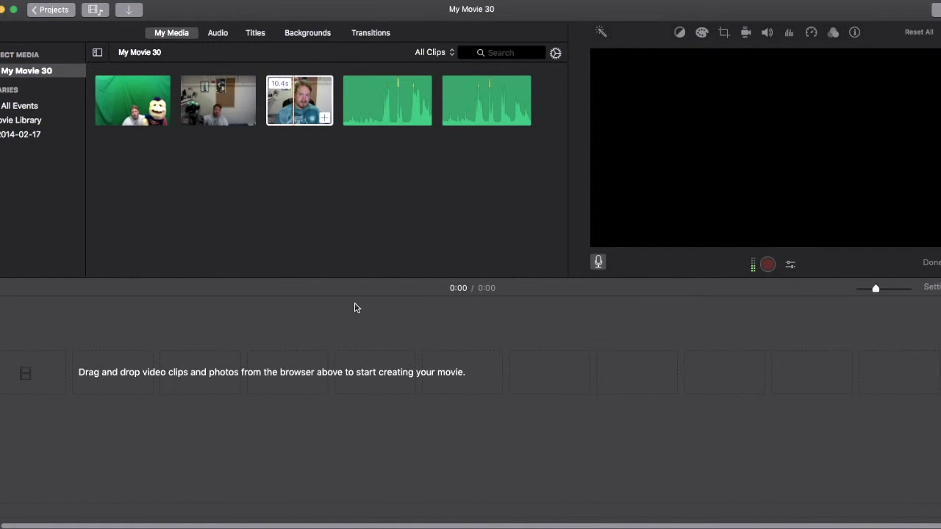
{"action": "left_click_drag", "start_coordinate": [229, 96], "coordinate": [96, 370]}
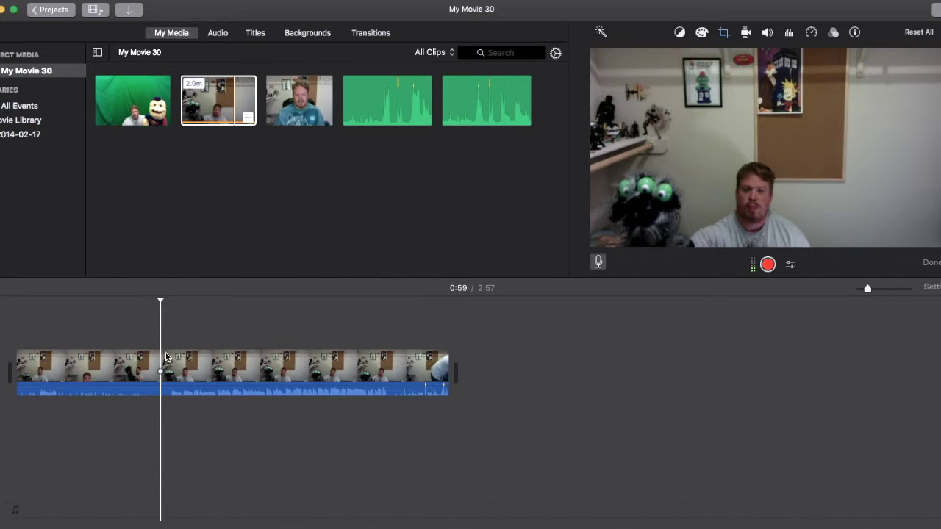
Step: Switch to Photo Booth, move its camera window aside, and return to the iMovie timeline
{"action": "left_click", "coordinate": [187, 336]}
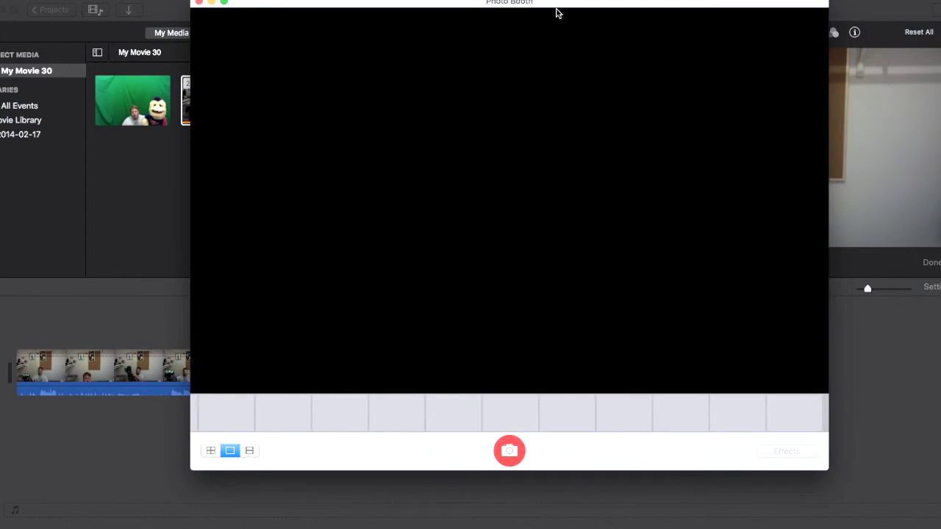
{"action": "left_click_drag", "start_coordinate": [556, 12], "coordinate": [691, 53]}
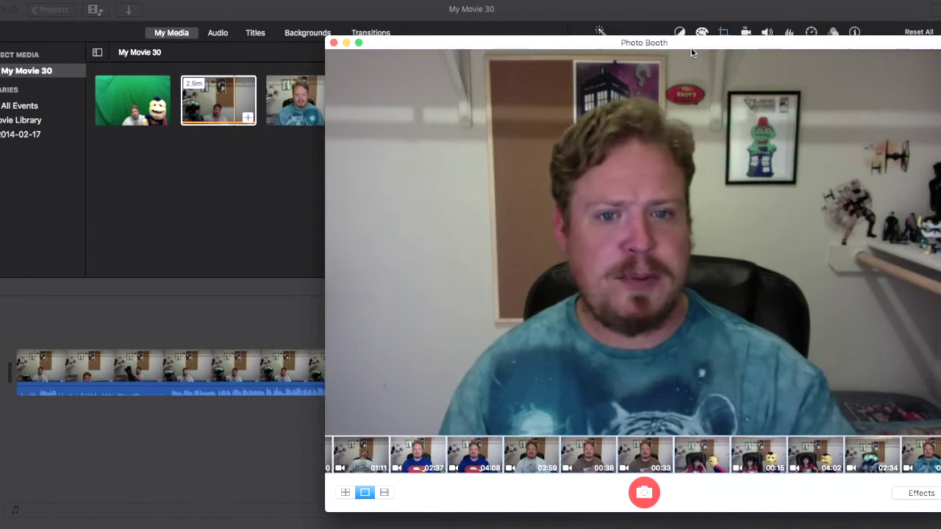
{"action": "left_click_drag", "start_coordinate": [678, 42], "coordinate": [885, 308]}
{"action": "left_click", "coordinate": [168, 346]}
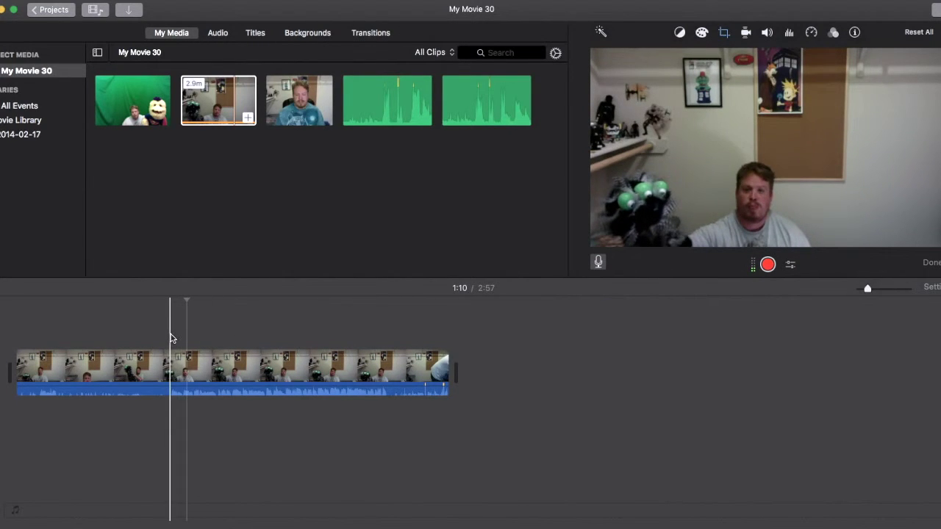
Step: Leave voiceover mode and play the EdgaaarFirst clip from 1:03
{"action": "left_click", "coordinate": [171, 338]}
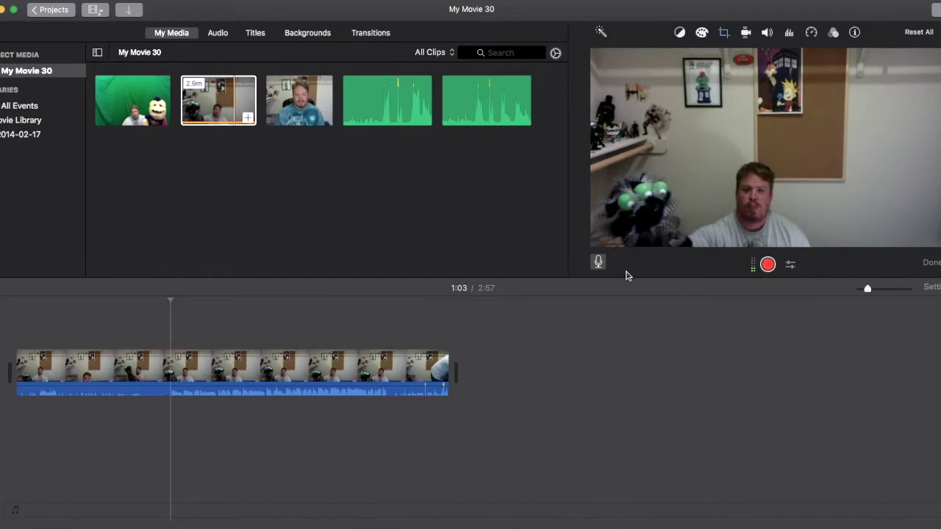
{"action": "left_click", "coordinate": [598, 262]}
{"action": "left_click", "coordinate": [767, 263]}
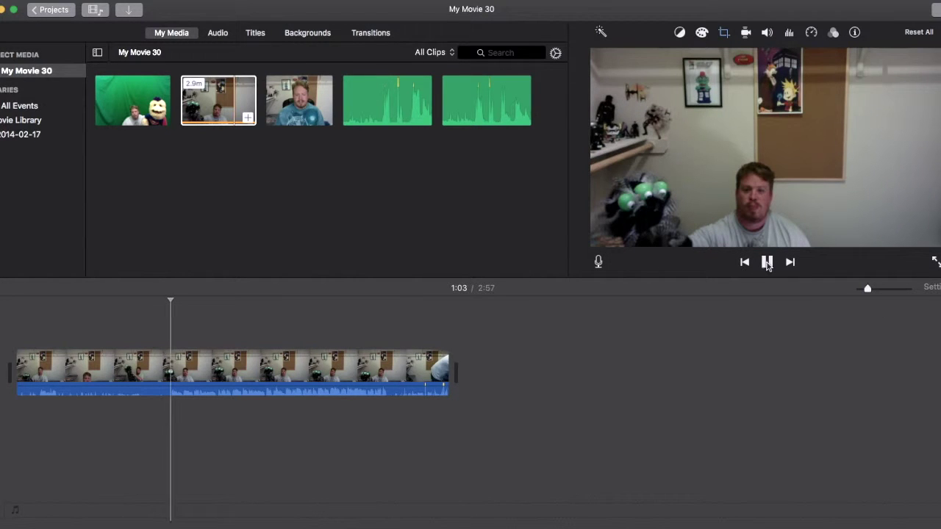
Step: Look at the Photo Booth camera window, return to the iMovie timeline, and stop playback
{"action": "key", "text": "super+Tab"}
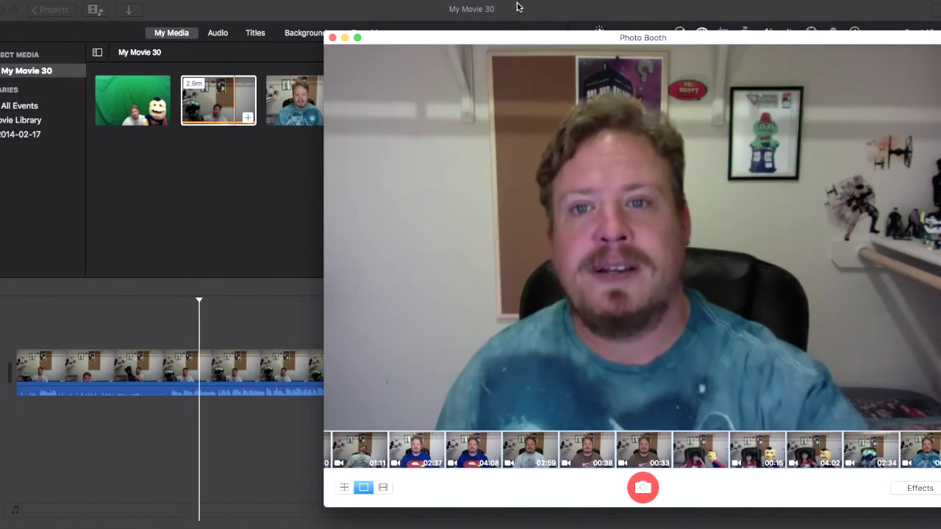
{"action": "left_click", "coordinate": [181, 245]}
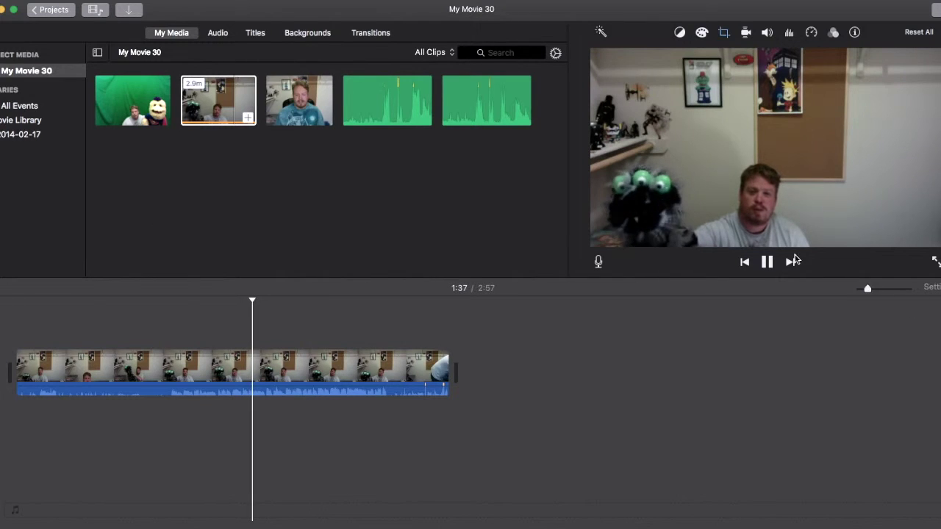
{"action": "left_click", "coordinate": [766, 262]}
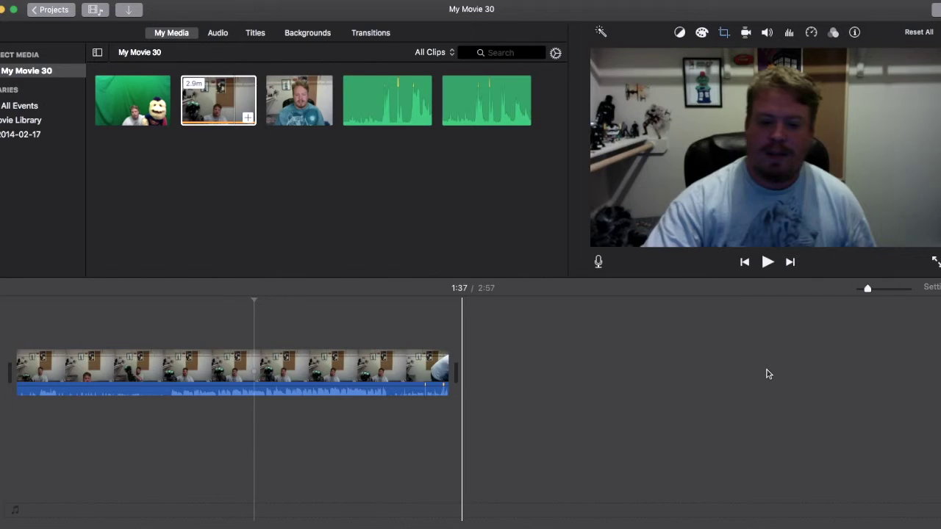
Step: Place the green-screen puppet clip after the EdgaaarFirst clip in the timeline and preview it from 3:39
{"action": "left_click", "coordinate": [147, 91]}
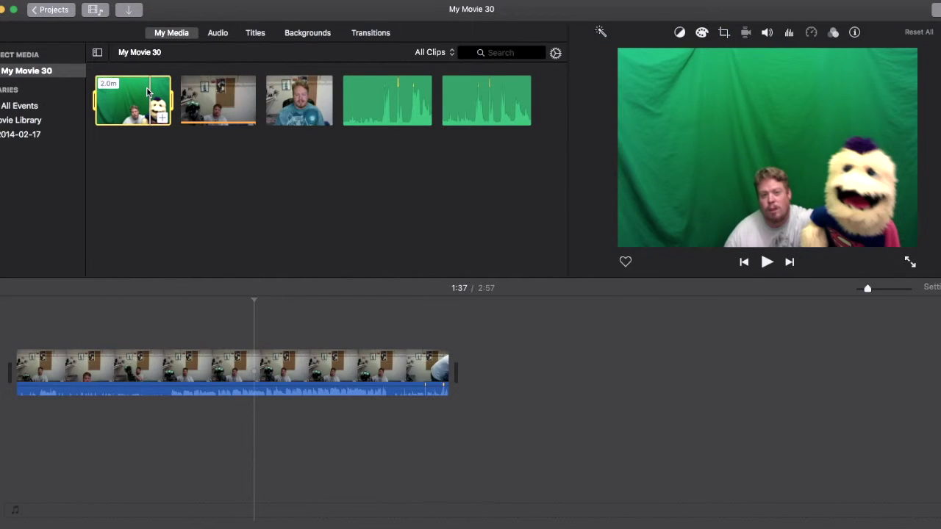
{"action": "left_click_drag", "start_coordinate": [136, 84], "coordinate": [488, 361]}
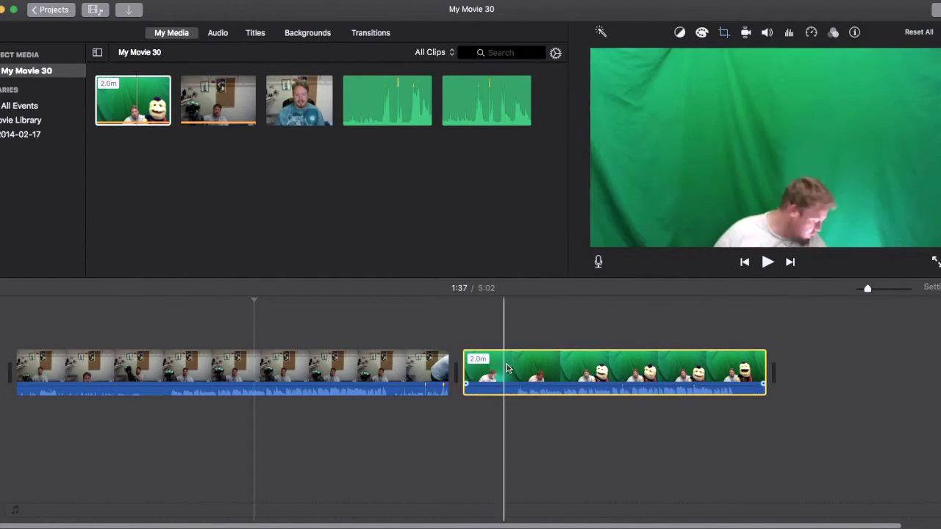
{"action": "left_click", "coordinate": [563, 371]}
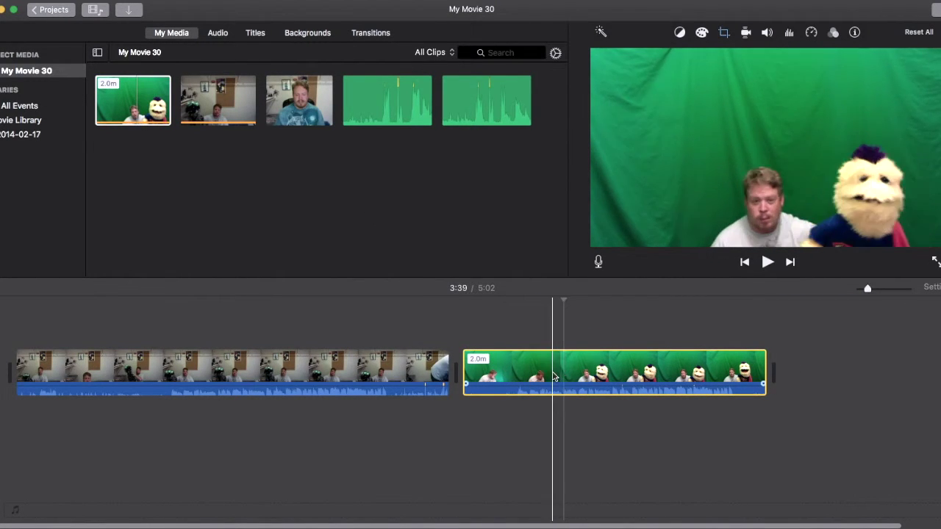
{"action": "key", "text": "space"}
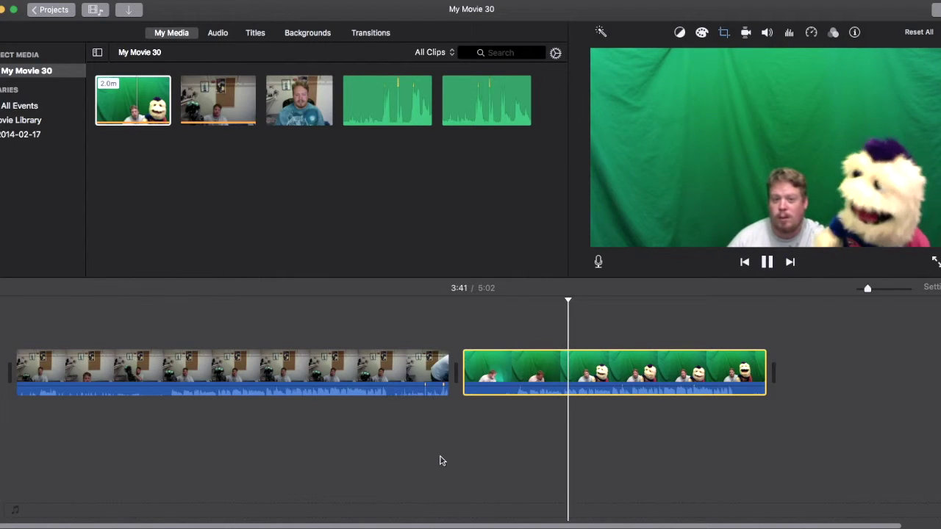
{"action": "left_click", "coordinate": [767, 262]}
Step: Detach the audio from the green-screen clip and delete the detached audio track
{"action": "right_click", "coordinate": [639, 369]}
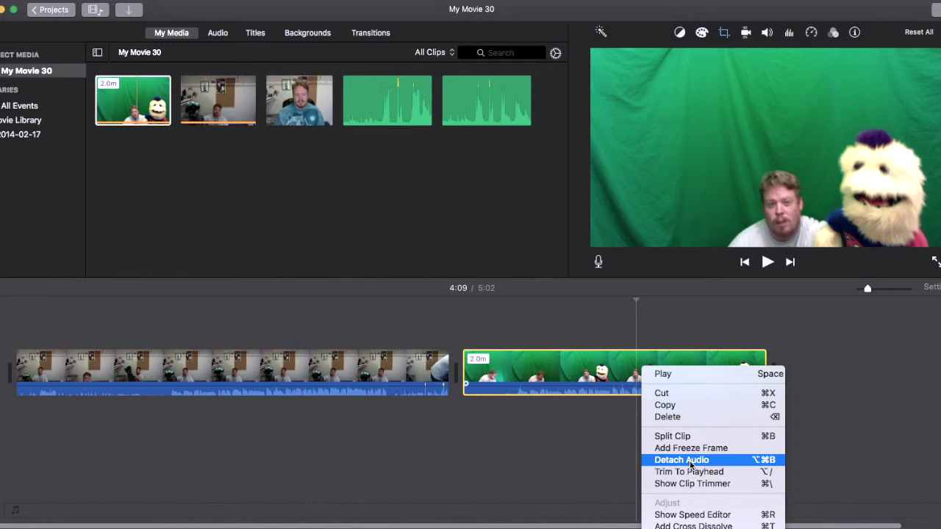
{"action": "left_click", "coordinate": [665, 461]}
{"action": "left_click", "coordinate": [600, 416]}
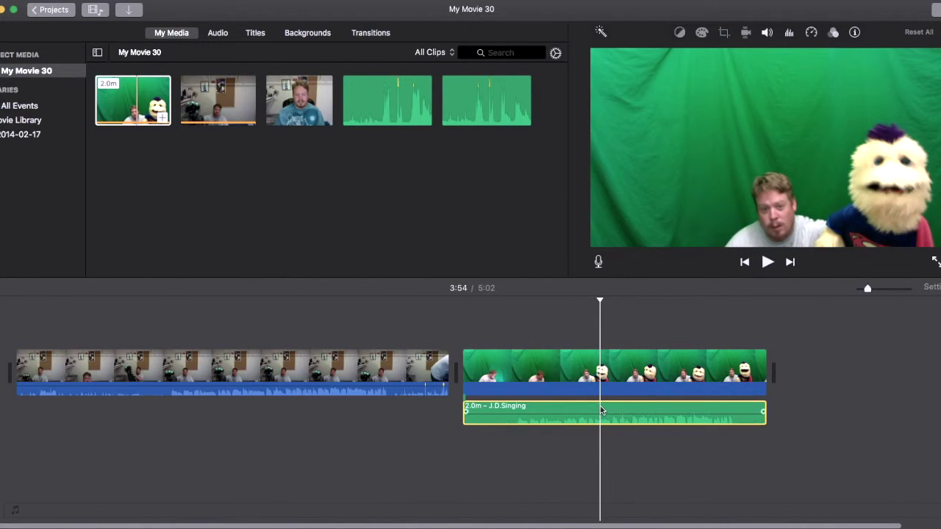
{"action": "key", "text": "Delete"}
Step: Overlay the green-screen clip above the EdgaaarFirst clip, starting about a third of the way in, and enlarge the timeline display
{"action": "left_click_drag", "start_coordinate": [594, 388], "coordinate": [277, 323]}
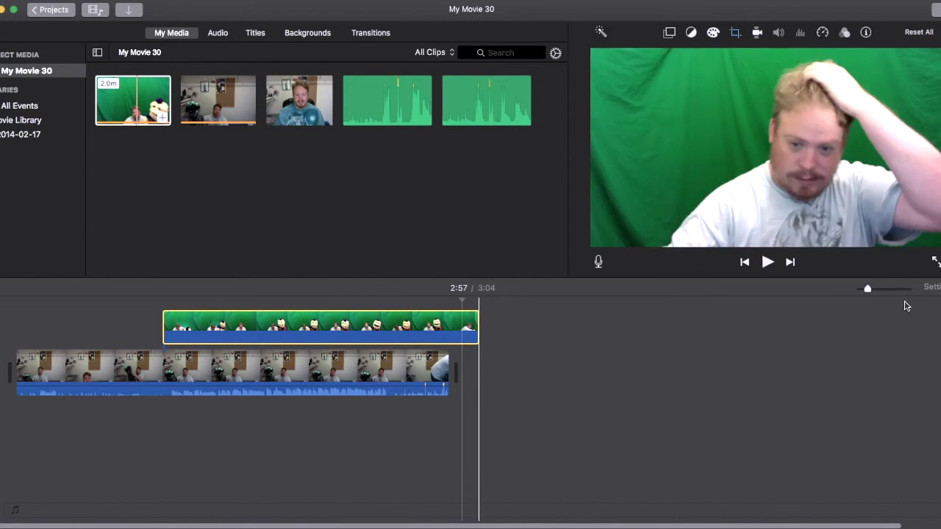
{"action": "left_click_drag", "start_coordinate": [868, 290], "coordinate": [876, 289]}
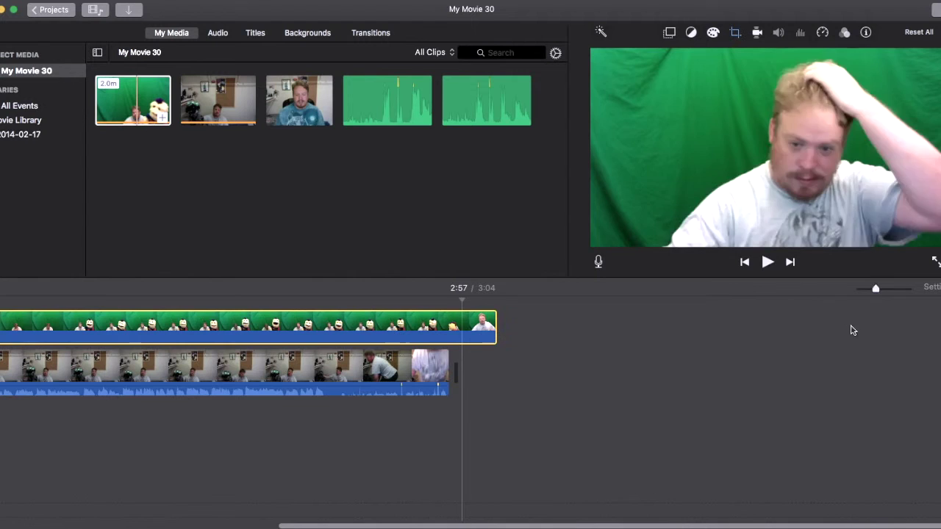
{"action": "left_click_drag", "start_coordinate": [576, 527], "coordinate": [441, 506]}
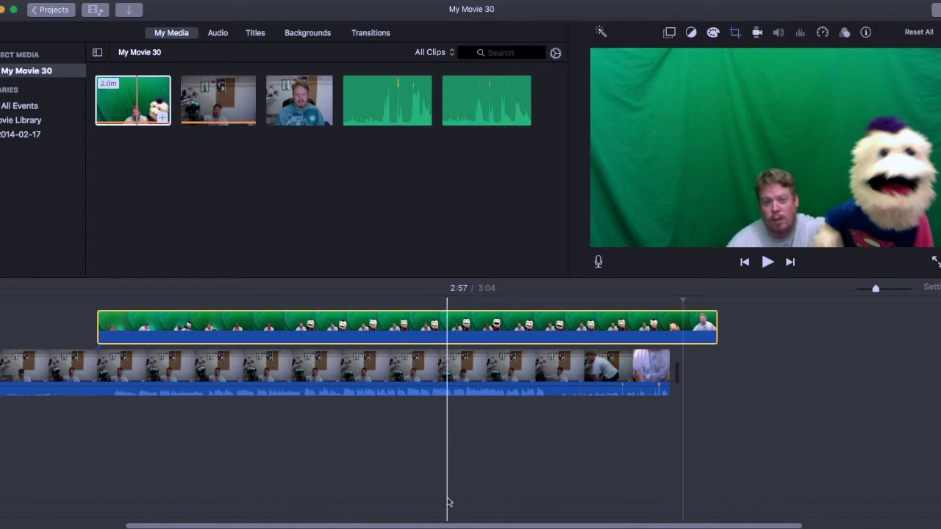
Step: Stack the two voiceover recordings as overlapping audio layers under the video and shift the green-screen overlay earlier
{"action": "left_click_drag", "start_coordinate": [404, 111], "coordinate": [245, 428]}
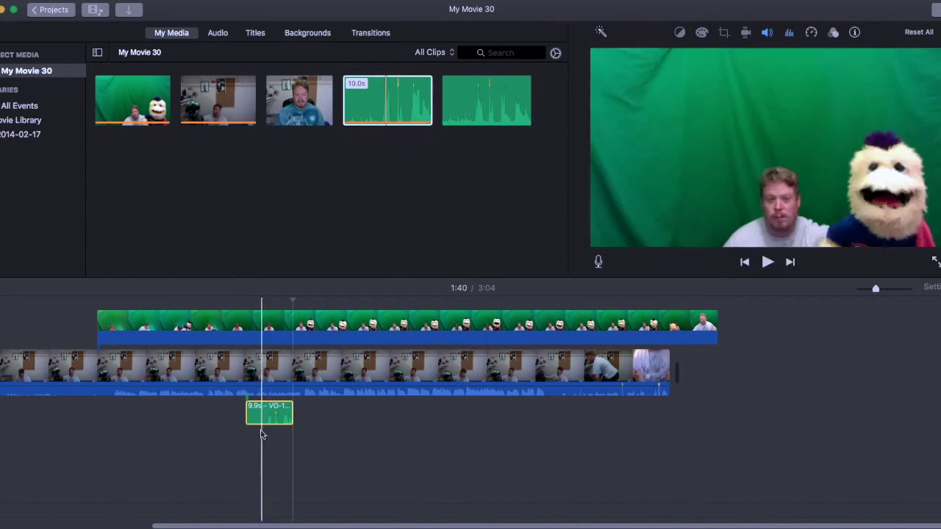
{"action": "left_click_drag", "start_coordinate": [486, 101], "coordinate": [277, 454]}
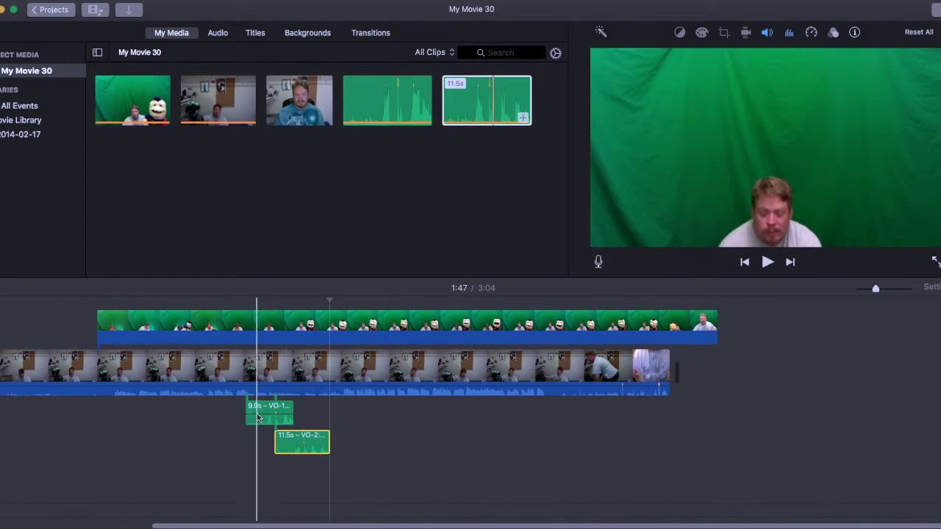
{"action": "left_click", "coordinate": [265, 412]}
{"action": "left_click", "coordinate": [299, 442]}
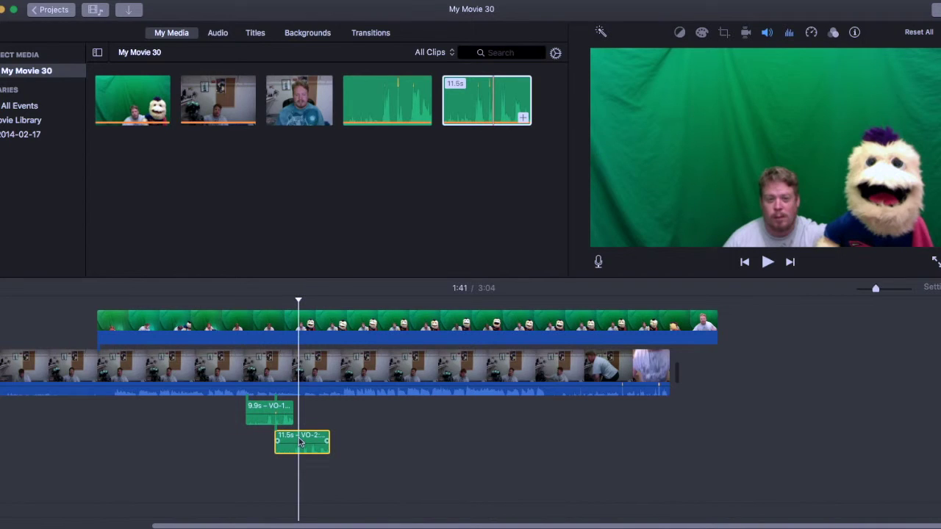
{"action": "left_click", "coordinate": [340, 326]}
{"action": "left_click_drag", "start_coordinate": [342, 325], "coordinate": [308, 329]}
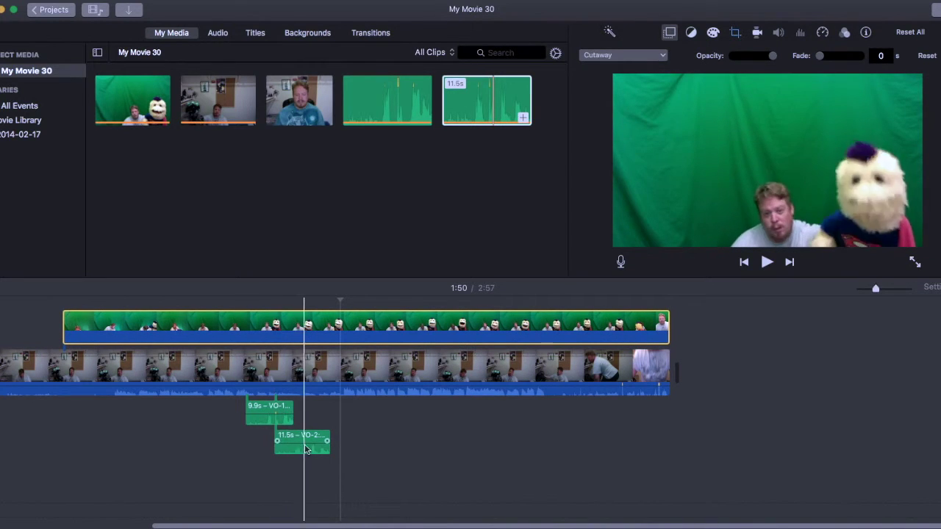
Step: Delete both voiceover clips from the timeline
{"action": "left_click", "coordinate": [272, 404]}
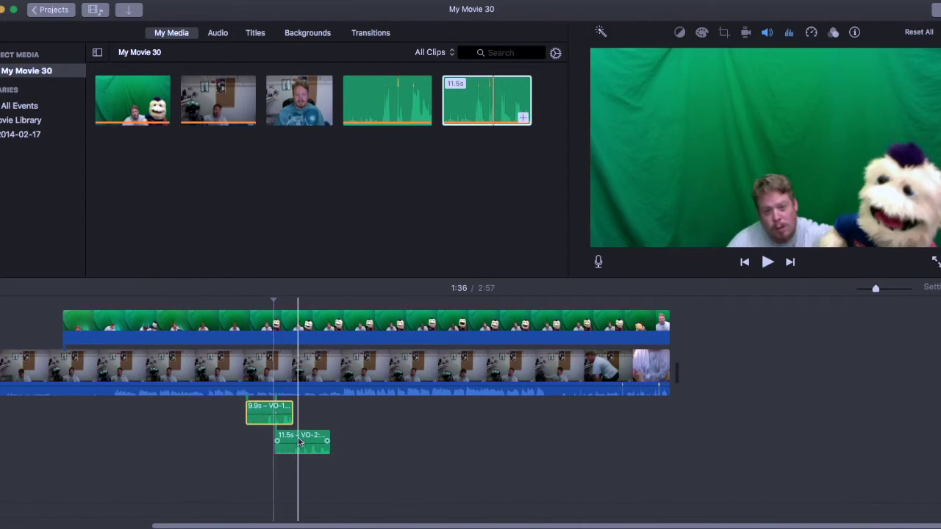
{"action": "key", "text": "Delete"}
{"action": "left_click", "coordinate": [300, 413]}
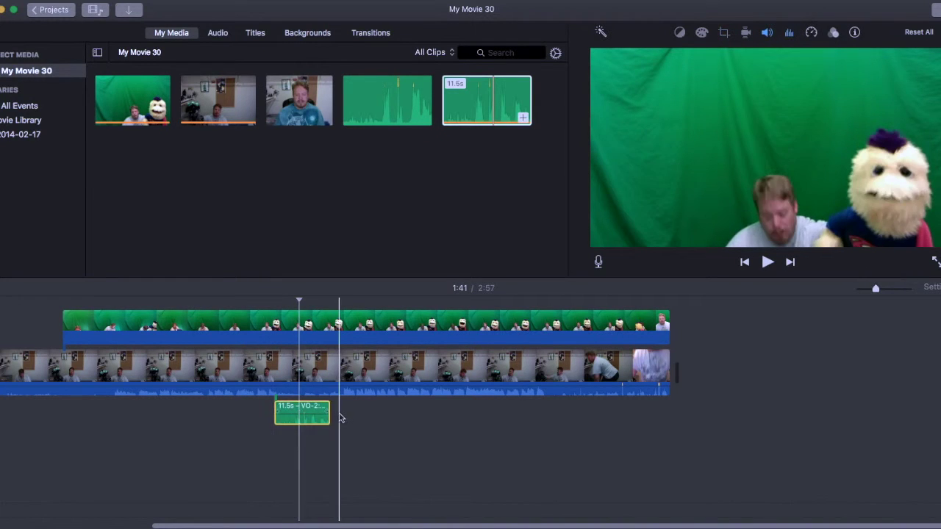
{"action": "key", "text": "Delete"}
Step: Shift the green-screen overlay slightly later and play both layers to check their alignment
{"action": "left_click", "coordinate": [350, 330]}
{"action": "mouse_move", "coordinate": [347, 330]}
{"action": "left_mouse_down"}
{"action": "mouse_move", "coordinate": [380, 321]}
{"action": "mouse_move", "coordinate": [352, 322]}
{"action": "left_mouse_up"}
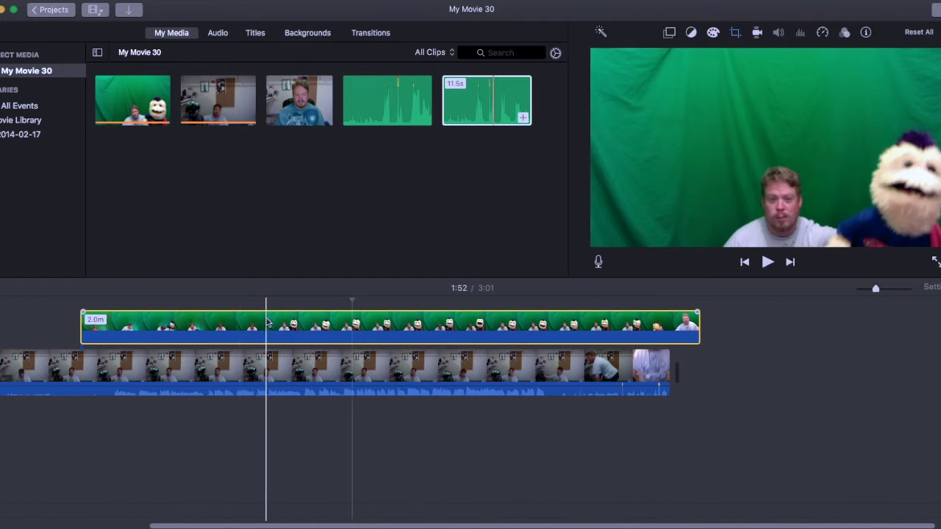
{"action": "left_click", "coordinate": [239, 324]}
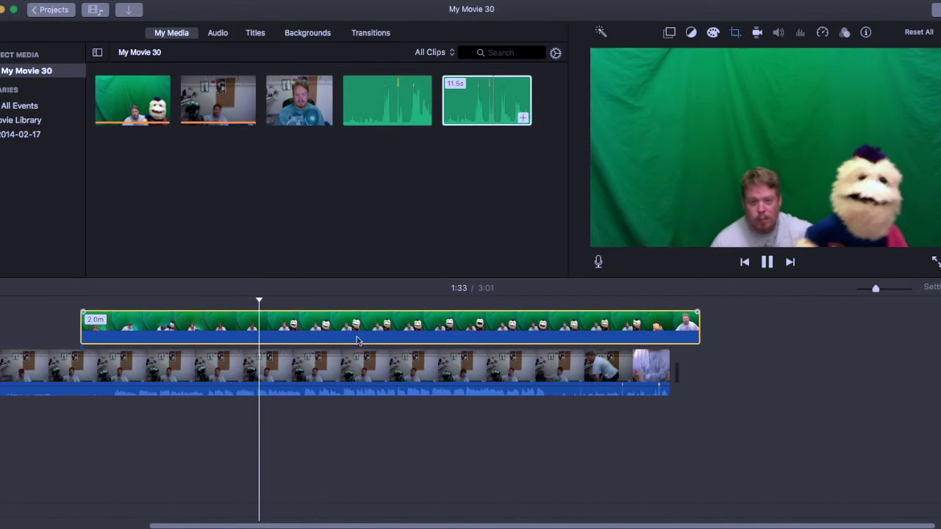
{"action": "left_click", "coordinate": [176, 370]}
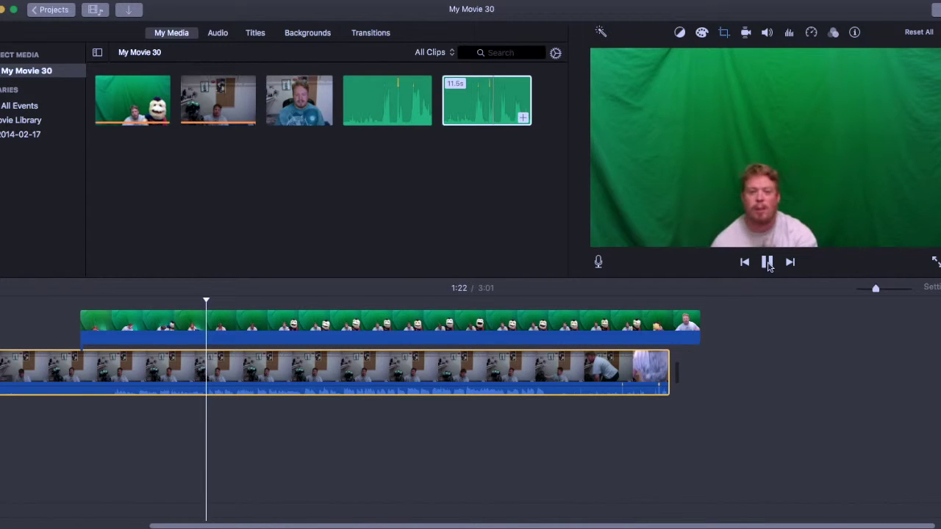
{"action": "left_click", "coordinate": [768, 264]}
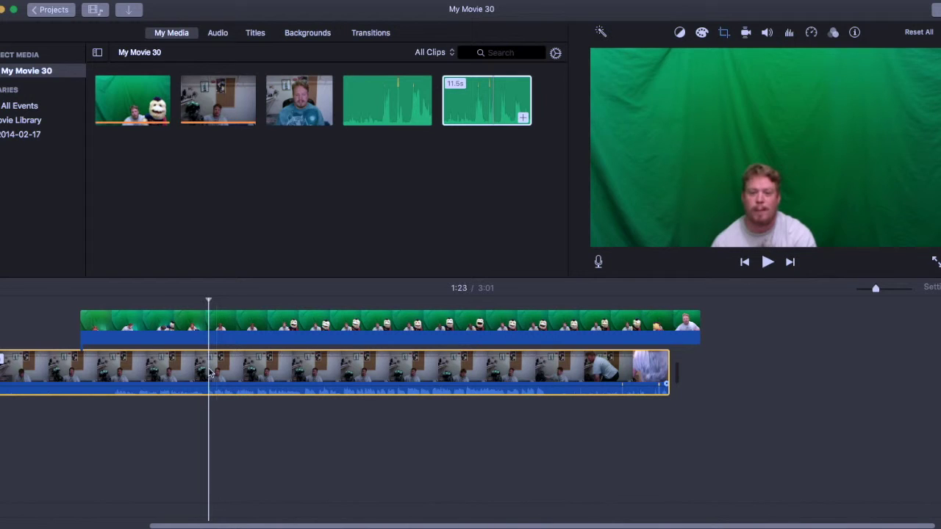
Step: Move the green-screen overlay earlier, nudge it slightly later, and play back the layers to match the EdgaaarFirst audio
{"action": "left_click", "coordinate": [343, 323]}
{"action": "left_click_drag", "start_coordinate": [344, 322], "coordinate": [258, 324]}
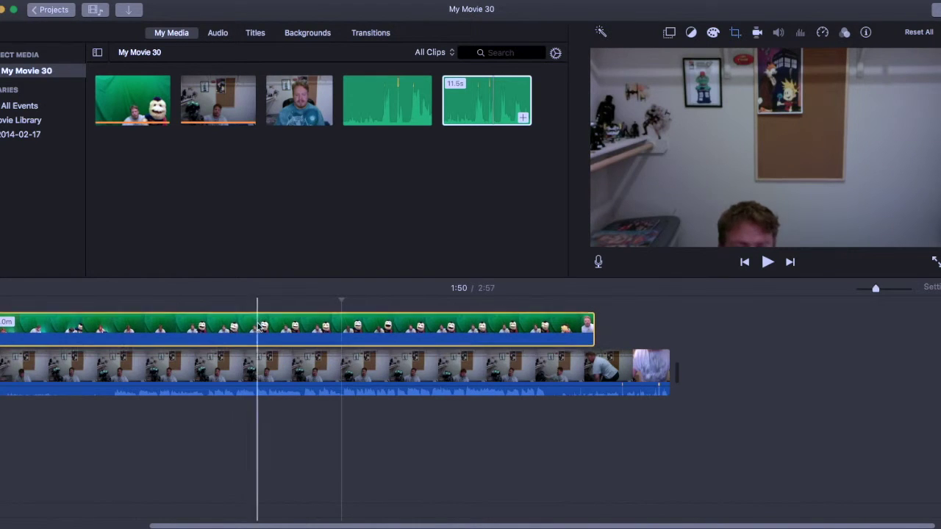
{"action": "left_click", "coordinate": [186, 322]}
{"action": "left_click", "coordinate": [767, 263]}
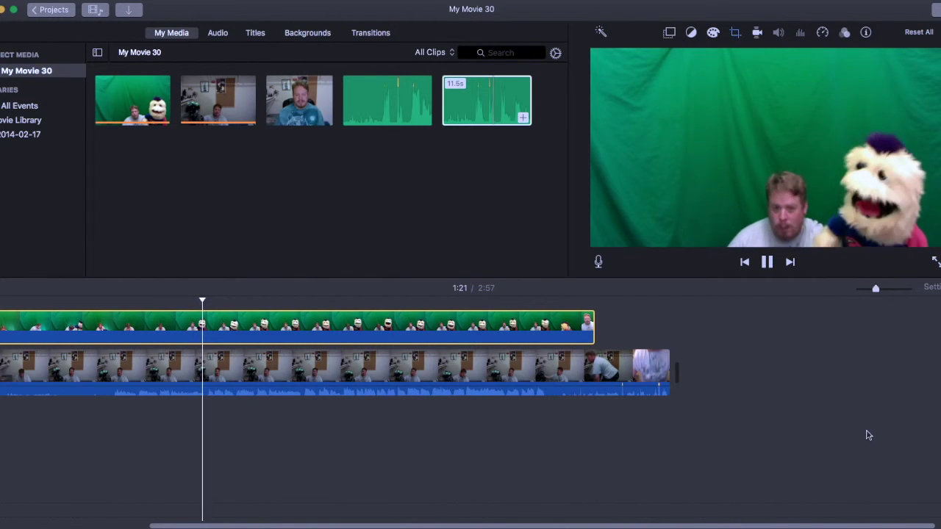
{"action": "left_click", "coordinate": [769, 264]}
{"action": "left_click_drag", "start_coordinate": [270, 325], "coordinate": [285, 326]}
{"action": "left_click", "coordinate": [197, 324]}
{"action": "left_click", "coordinate": [767, 263]}
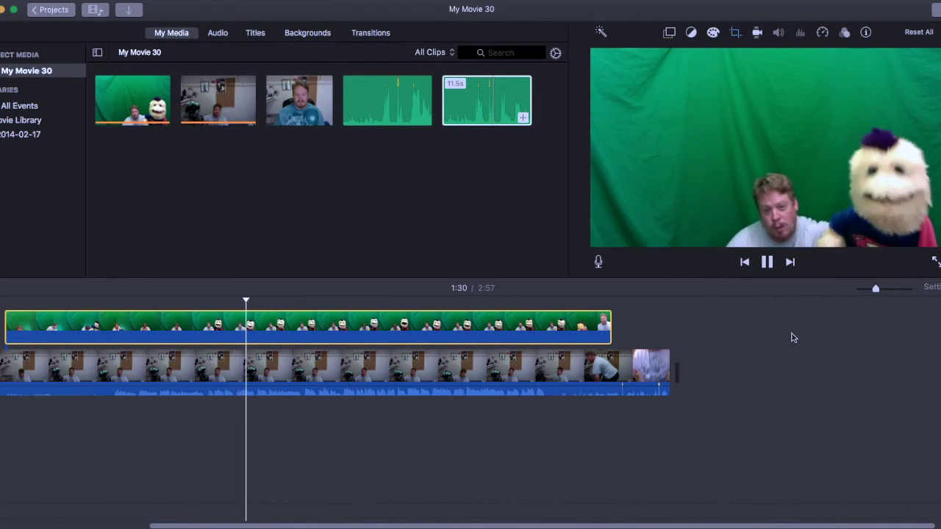
{"action": "left_click", "coordinate": [767, 262]}
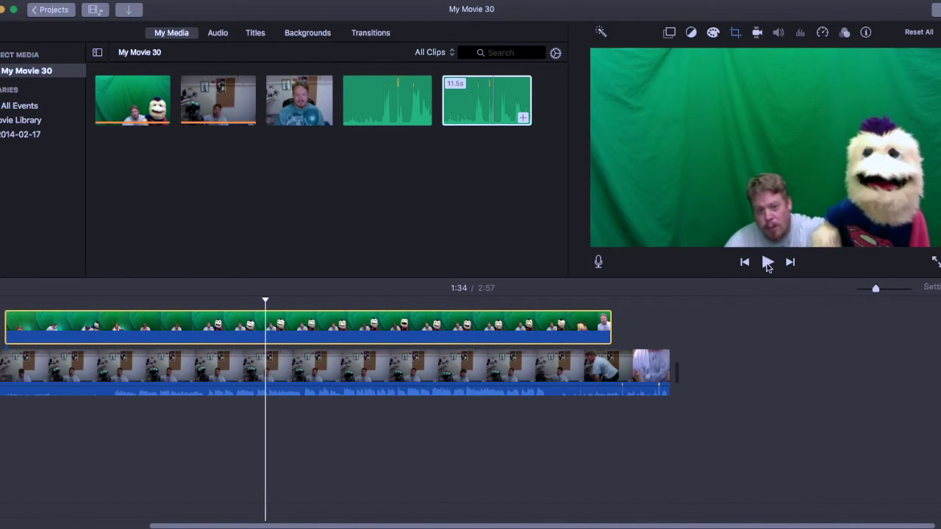
Step: Split the green-screen overlay at 1:16, before the puppet appears, and delete the part before the split
{"action": "left_click", "coordinate": [123, 346]}
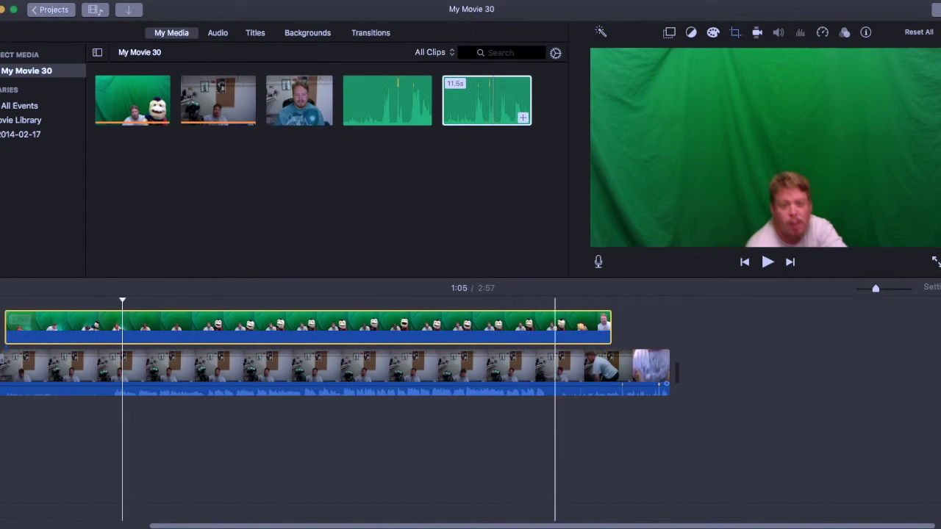
{"action": "left_click", "coordinate": [295, 381]}
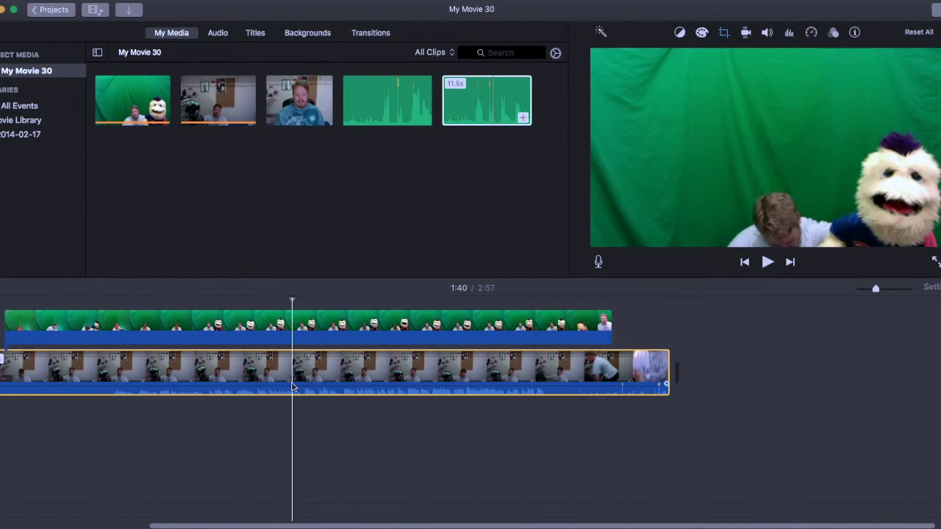
{"action": "left_click", "coordinate": [280, 324]}
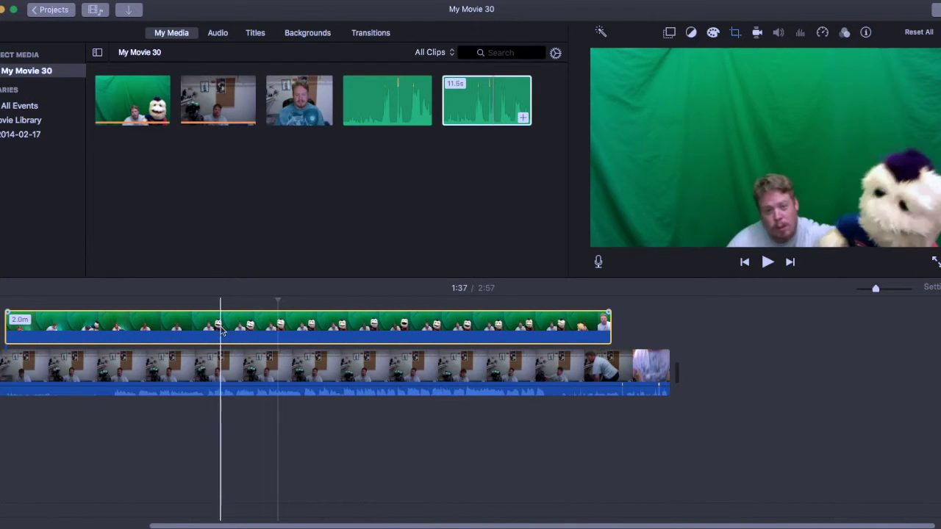
{"action": "right_click", "coordinate": [177, 329]}
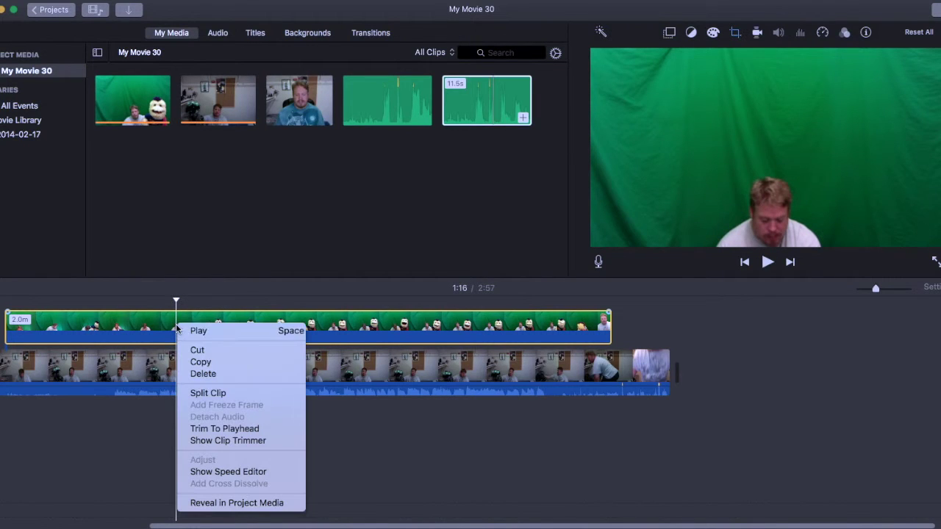
{"action": "left_click", "coordinate": [209, 394]}
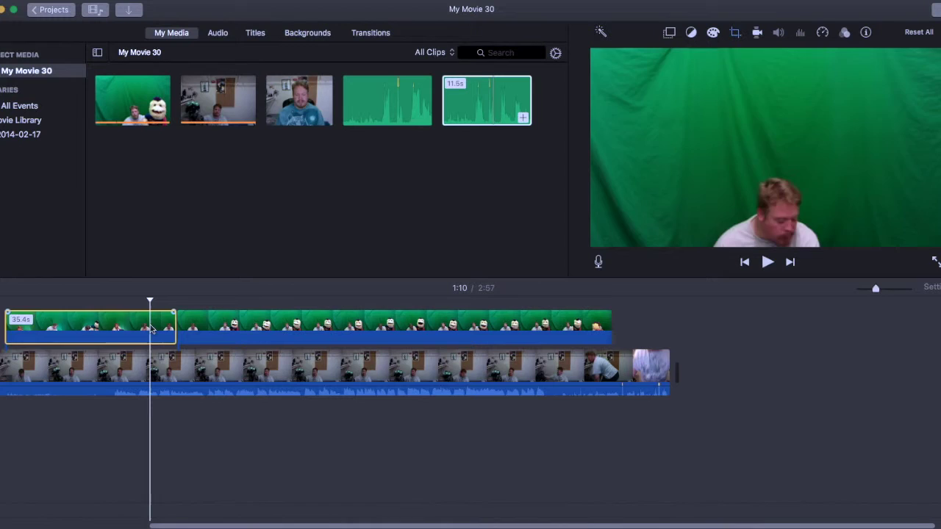
{"action": "key", "text": "Delete"}
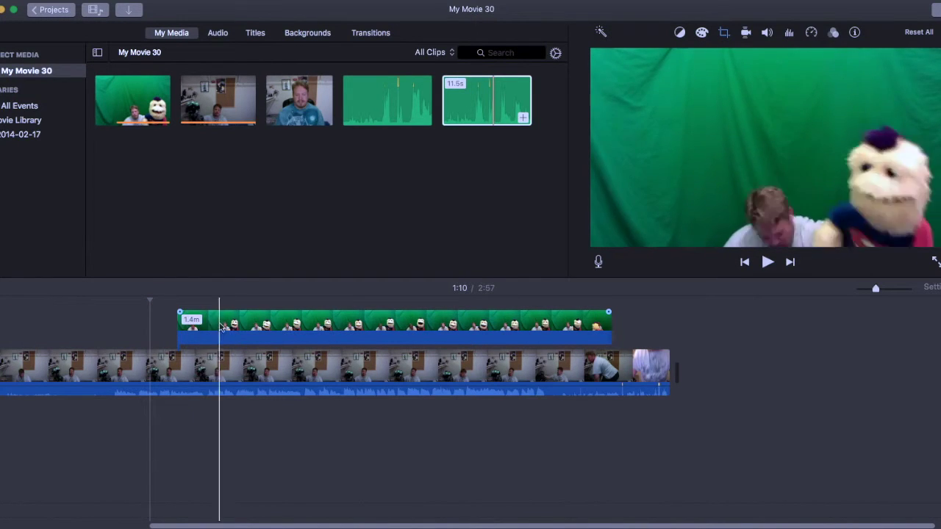
Step: Set the green-screen puppet clip's overlay effect to Green/Blue Screen
{"action": "left_click", "coordinate": [267, 326]}
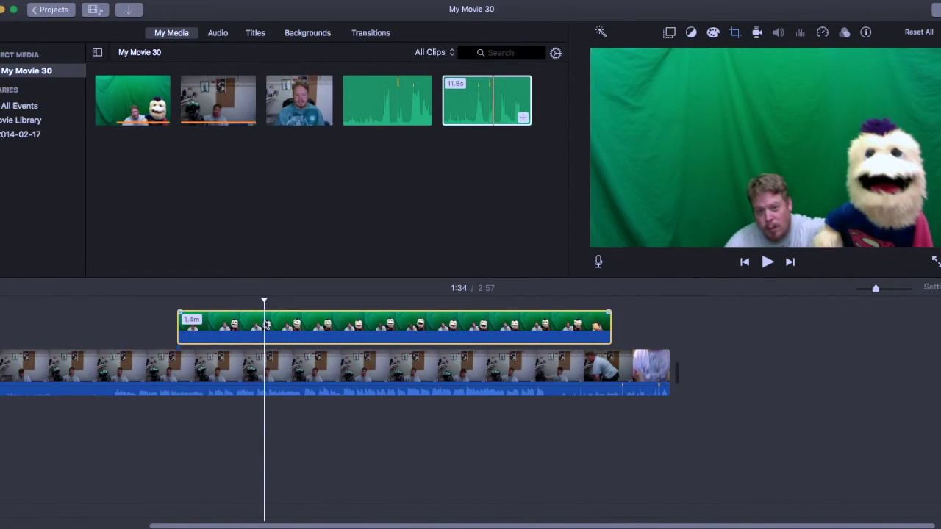
{"action": "left_click", "coordinate": [669, 34]}
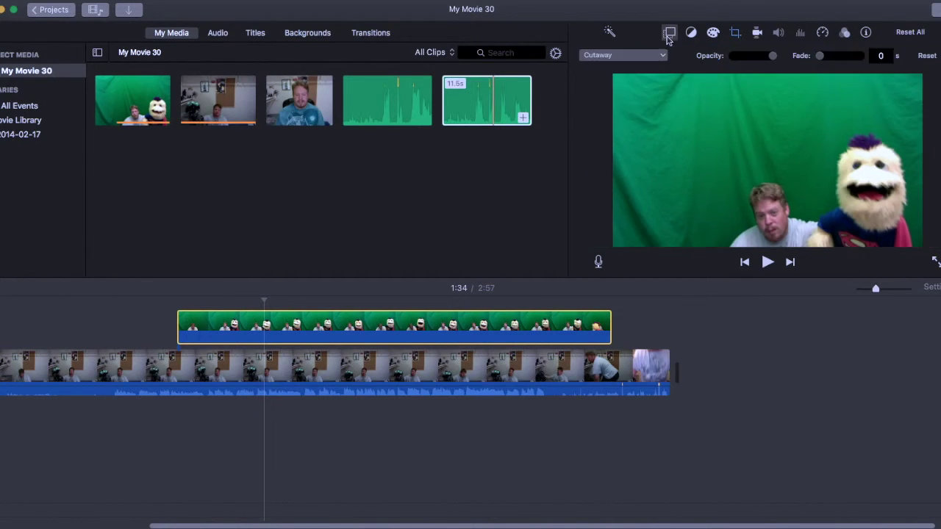
{"action": "left_click", "coordinate": [663, 56]}
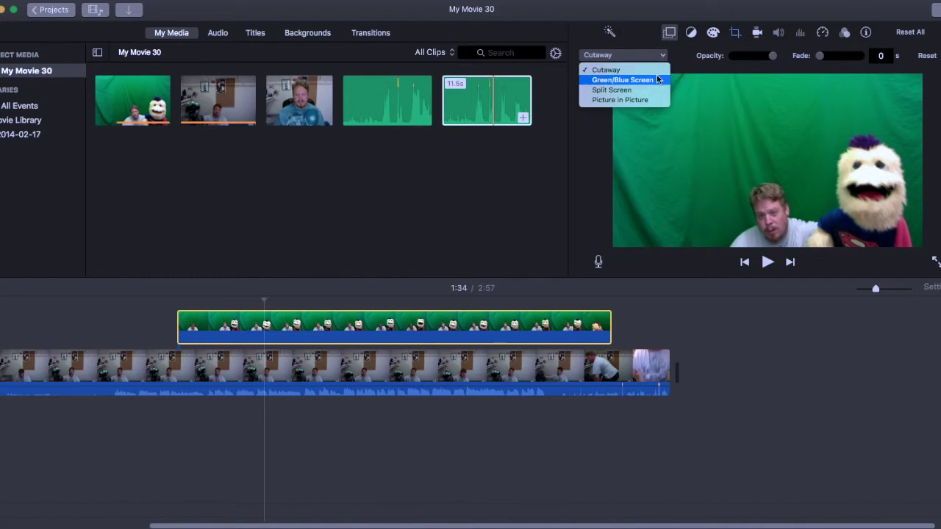
{"action": "left_click", "coordinate": [657, 79]}
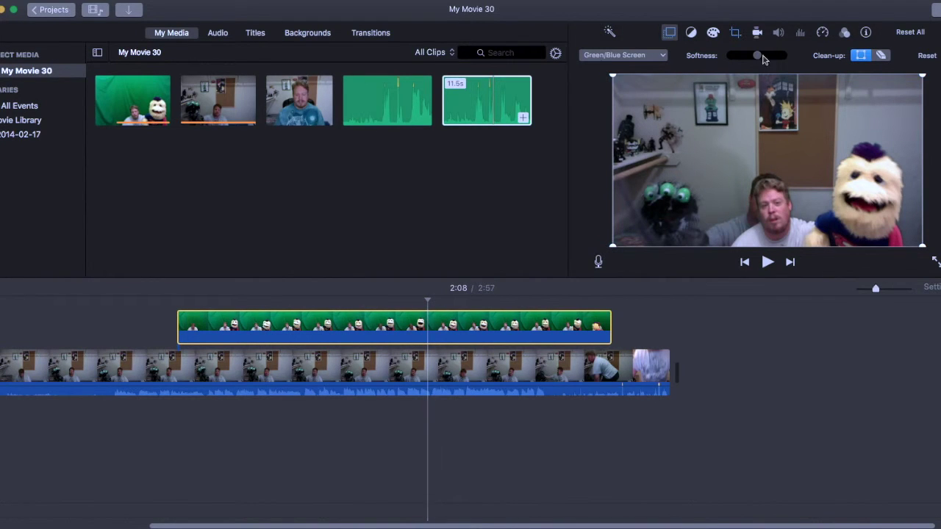
Step: Examine the keyed overlay's softness setting and clean-up eraser, and leave the overlay settings
{"action": "mouse_move", "coordinate": [767, 58]}
{"action": "left_mouse_down"}
{"action": "mouse_move", "coordinate": [787, 60]}
{"action": "mouse_move", "coordinate": [725, 57]}
{"action": "mouse_move", "coordinate": [763, 62]}
{"action": "left_mouse_up"}
{"action": "left_click", "coordinate": [882, 57]}
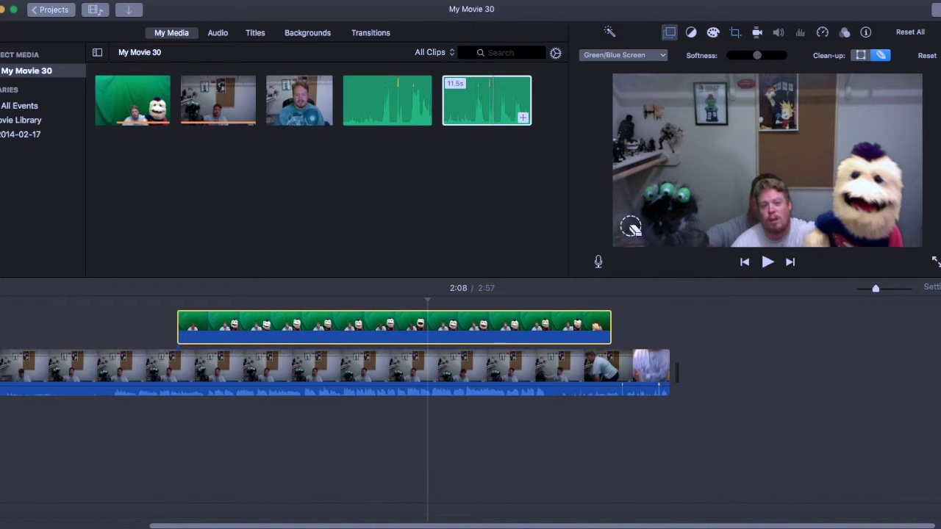
{"action": "left_click", "coordinate": [700, 332]}
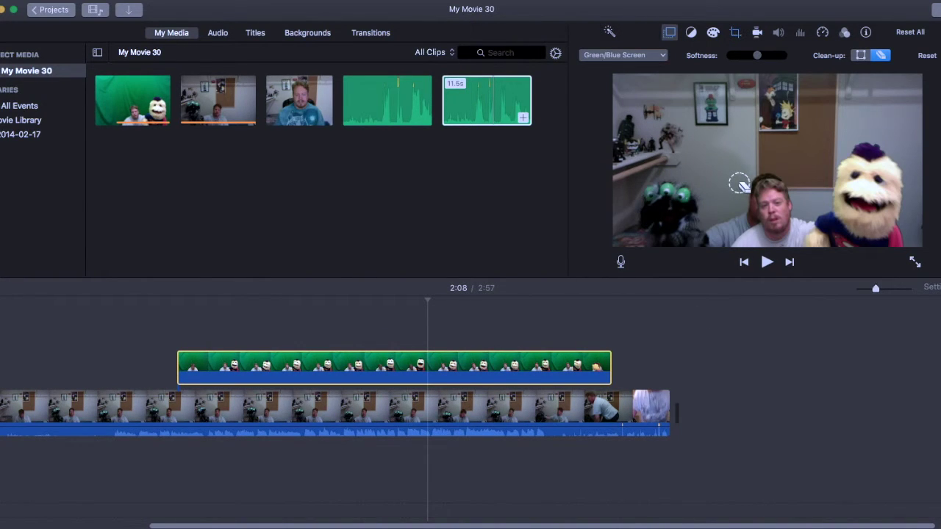
{"action": "left_click", "coordinate": [733, 445]}
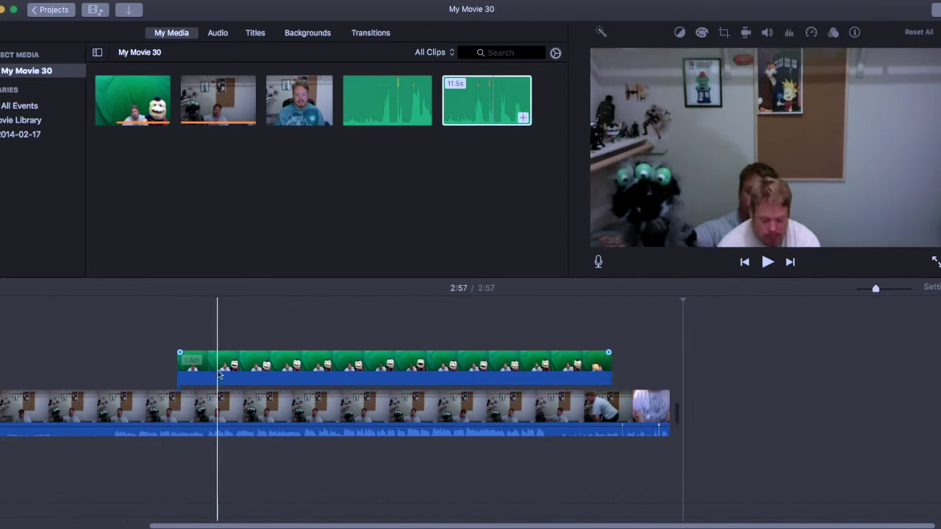
Step: Play back the layered puppet clips from about 1:34 to check the composite, and stop
{"action": "left_click", "coordinate": [270, 365]}
{"action": "left_click", "coordinate": [767, 262]}
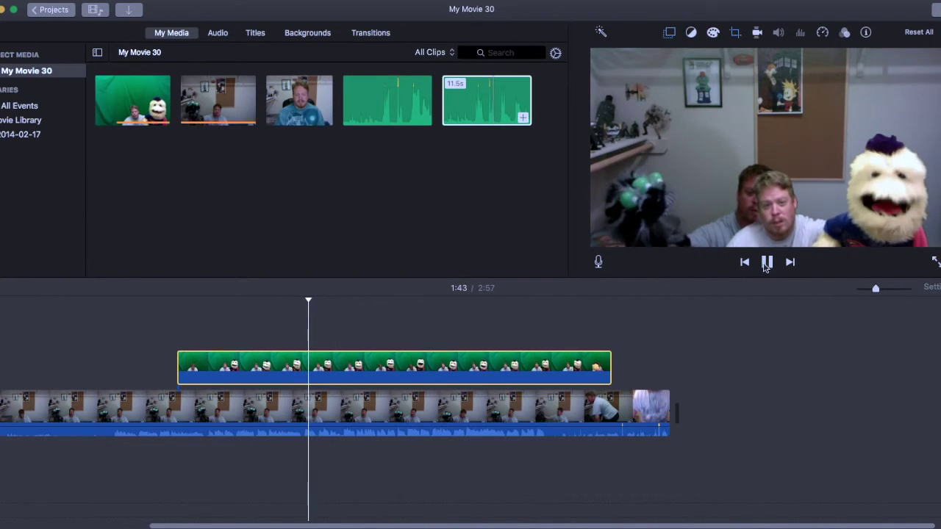
{"action": "key", "text": "space"}
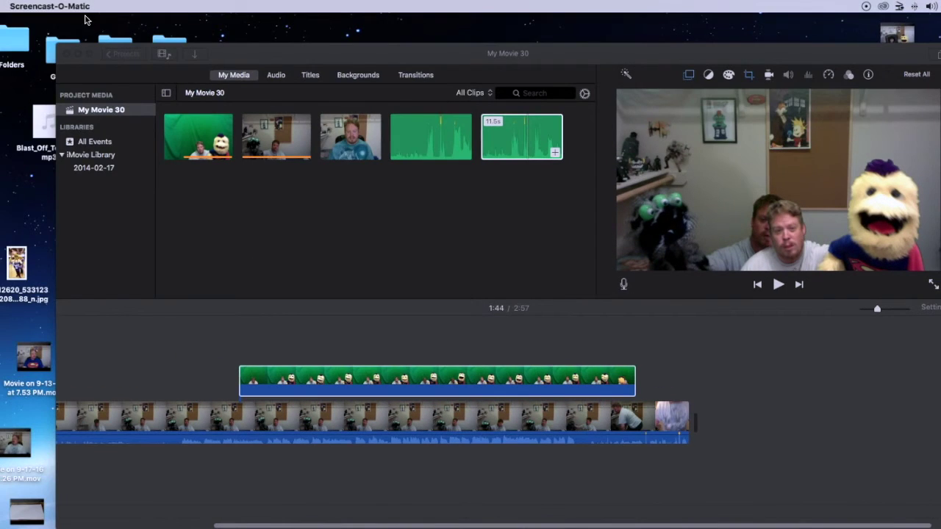
Step: Export the project as a video and audio file titled testing1, with 540p resolution and High quality
{"action": "left_click", "coordinate": [233, 257]}
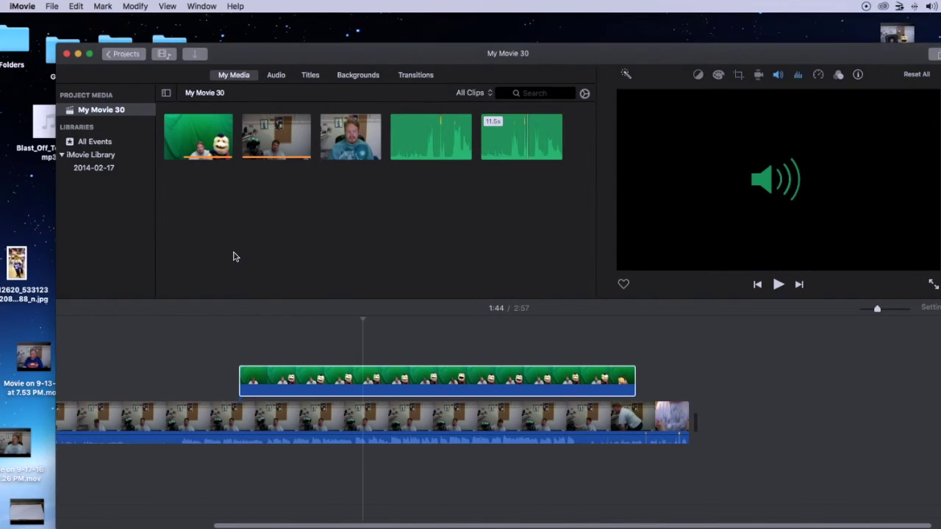
{"action": "left_click", "coordinate": [53, 7]}
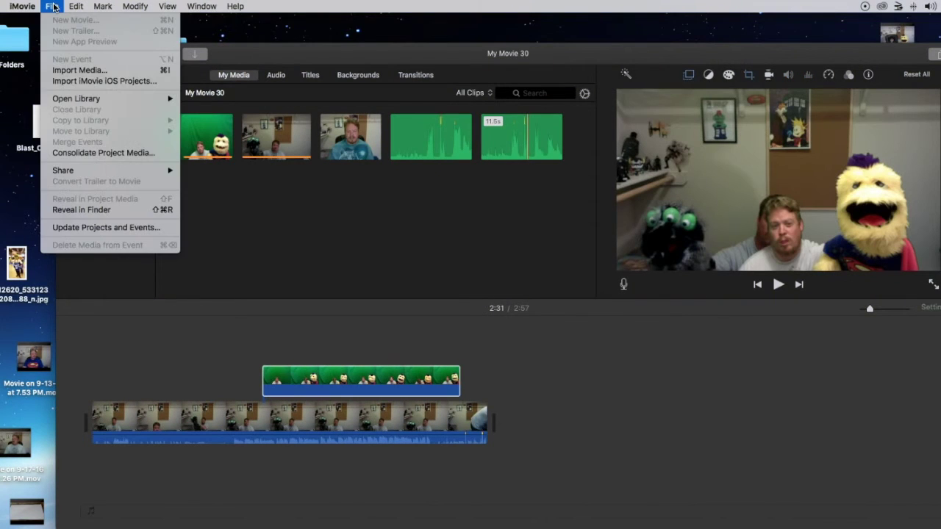
{"action": "mouse_move", "coordinate": [103, 173]}
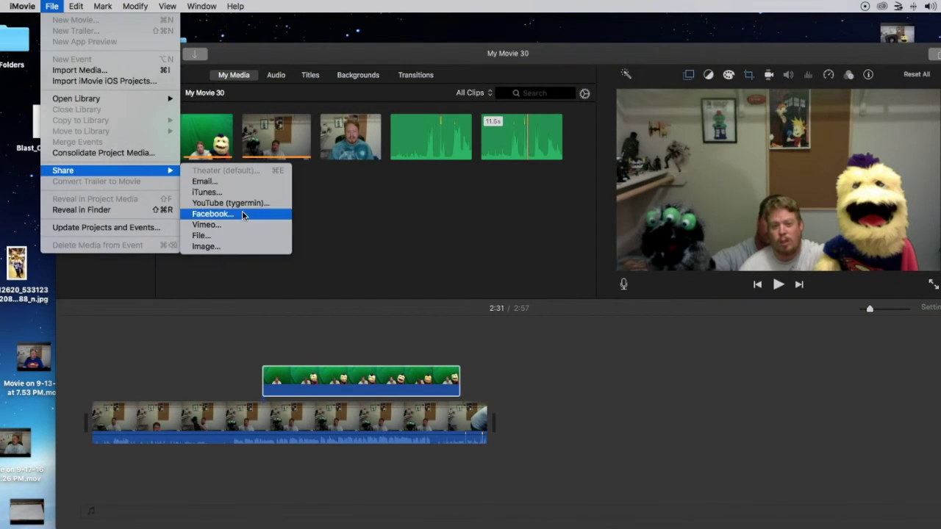
{"action": "left_click", "coordinate": [250, 235]}
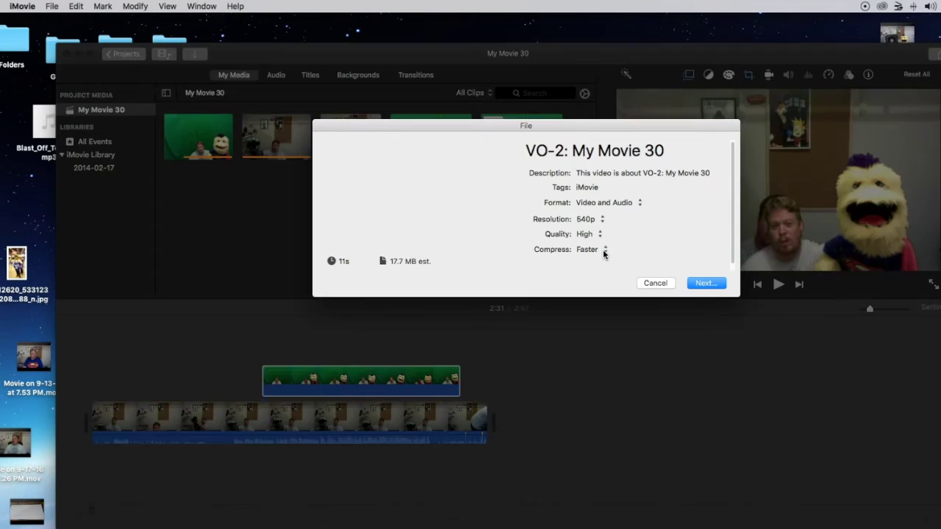
{"action": "left_click_drag", "start_coordinate": [666, 150], "coordinate": [503, 149]}
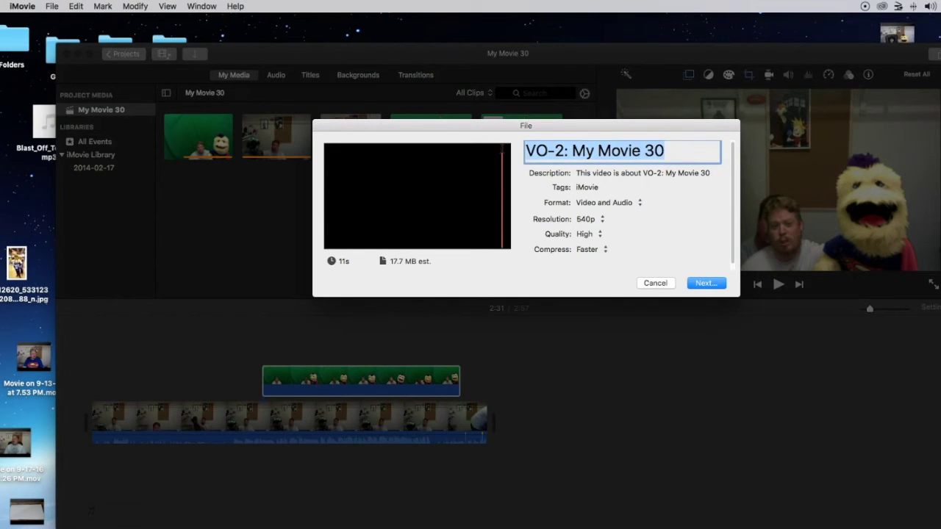
{"action": "type", "text": "testing1"}
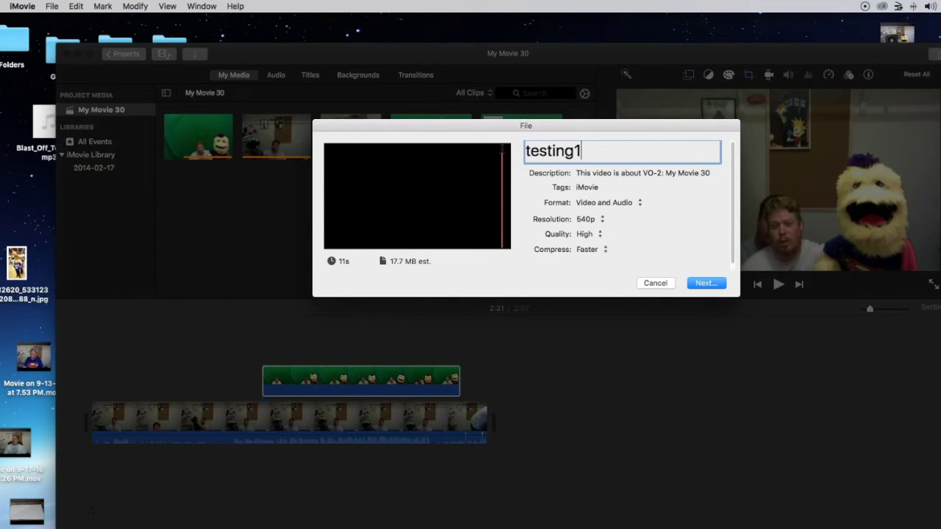
{"action": "left_click", "coordinate": [703, 284]}
{"action": "left_click", "coordinate": [618, 202]}
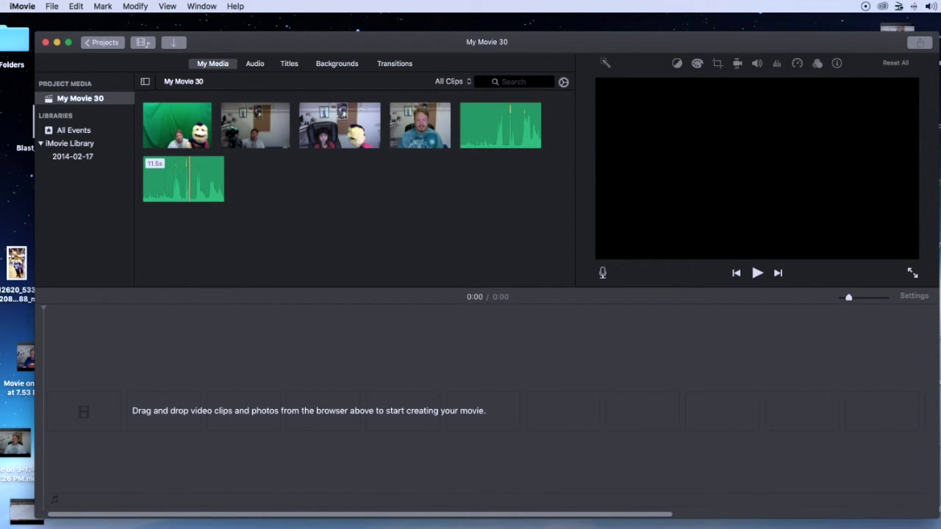
Step: Add the exported layered movie to the empty timeline and play it from around 1:34
{"action": "left_click_drag", "start_coordinate": [789, 510], "coordinate": [63, 401]}
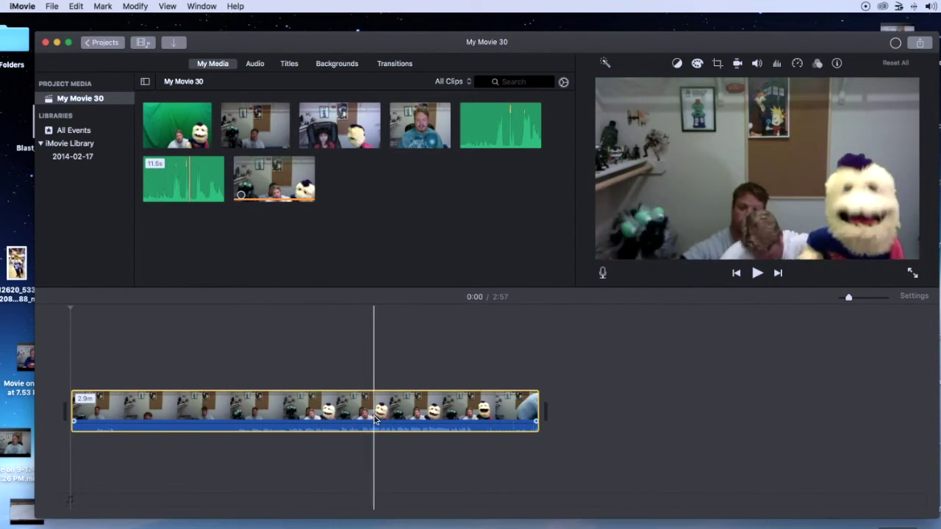
{"action": "left_click", "coordinate": [478, 463]}
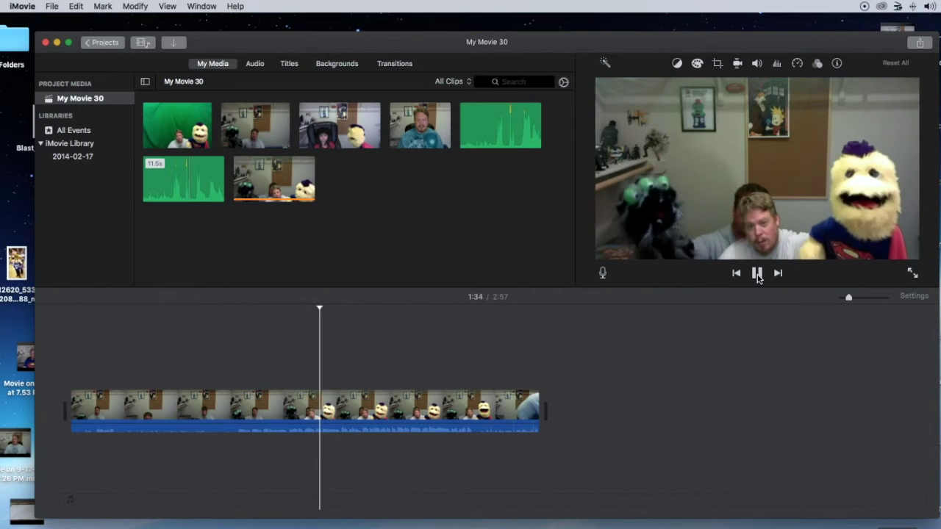
{"action": "left_click", "coordinate": [758, 275]}
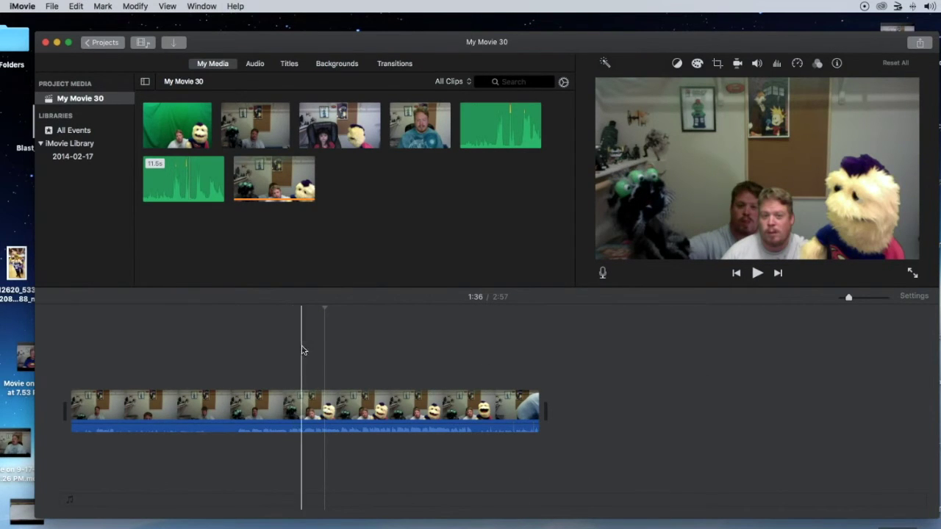
Step: Import Just Me.mov into the project media and place it as an overlay above the layered movie
{"action": "left_click", "coordinate": [177, 47]}
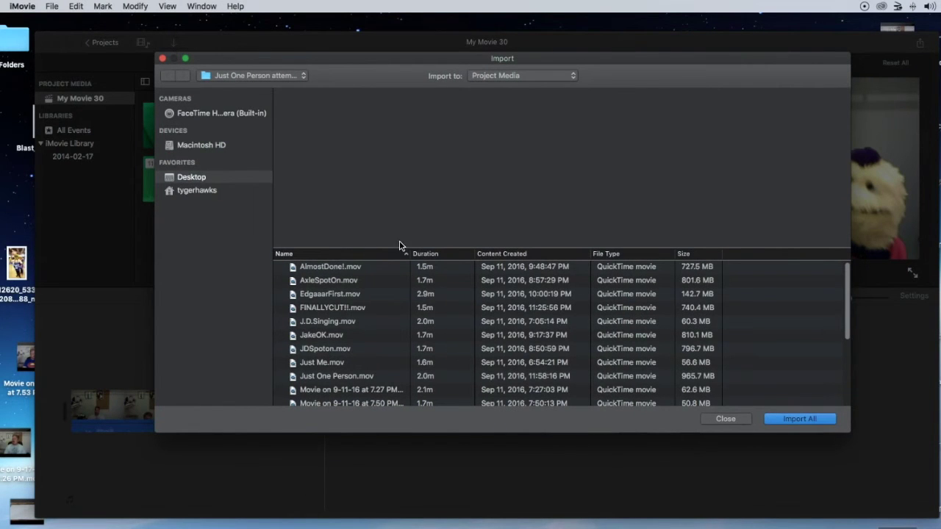
{"action": "double_click", "coordinate": [342, 363]}
{"action": "left_click_drag", "start_coordinate": [176, 130], "coordinate": [245, 358]}
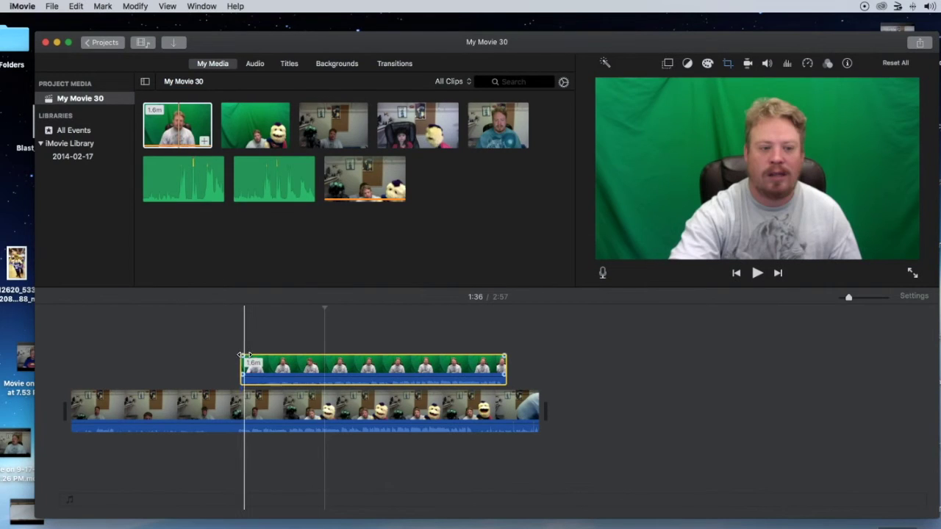
{"action": "left_click", "coordinate": [381, 369]}
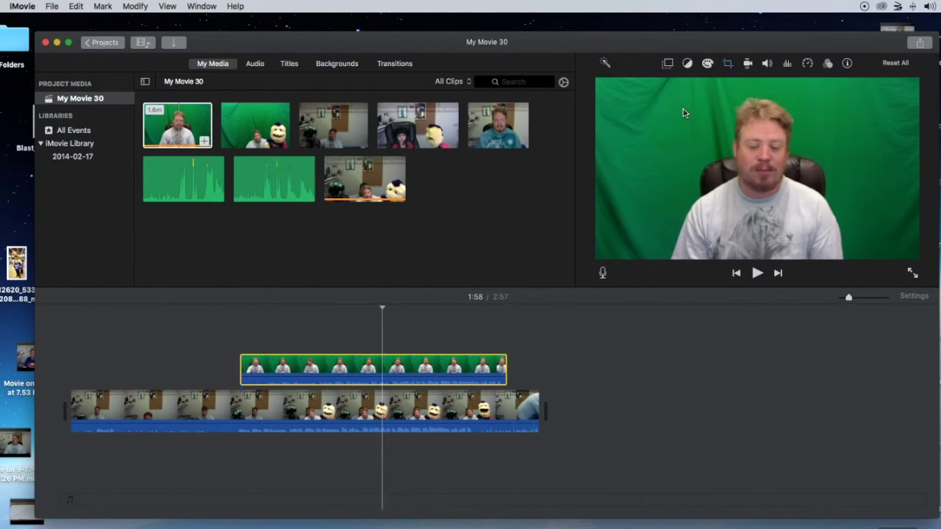
{"action": "left_click", "coordinate": [669, 64]}
{"action": "left_click", "coordinate": [155, 356]}
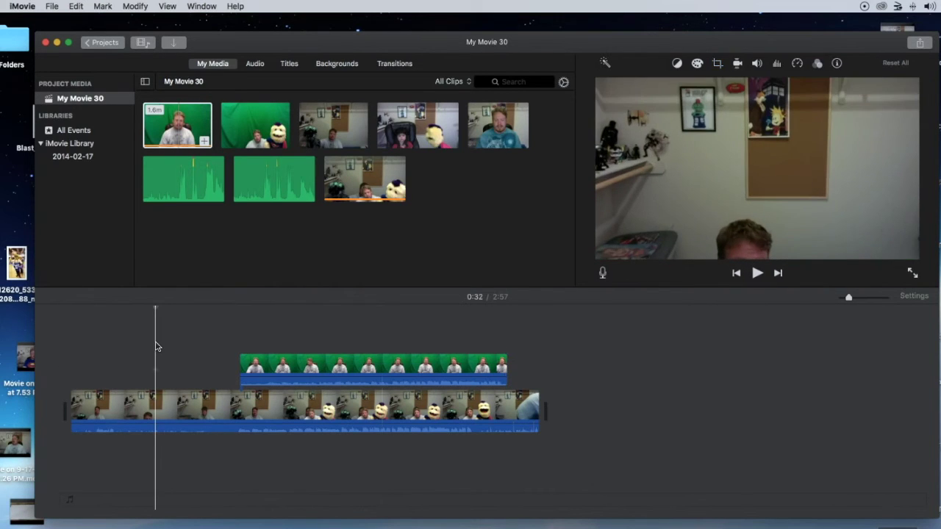
Step: Move the Just Me clip after the layered movie on the main track, and detach and delete its audio
{"action": "left_click", "coordinate": [384, 368]}
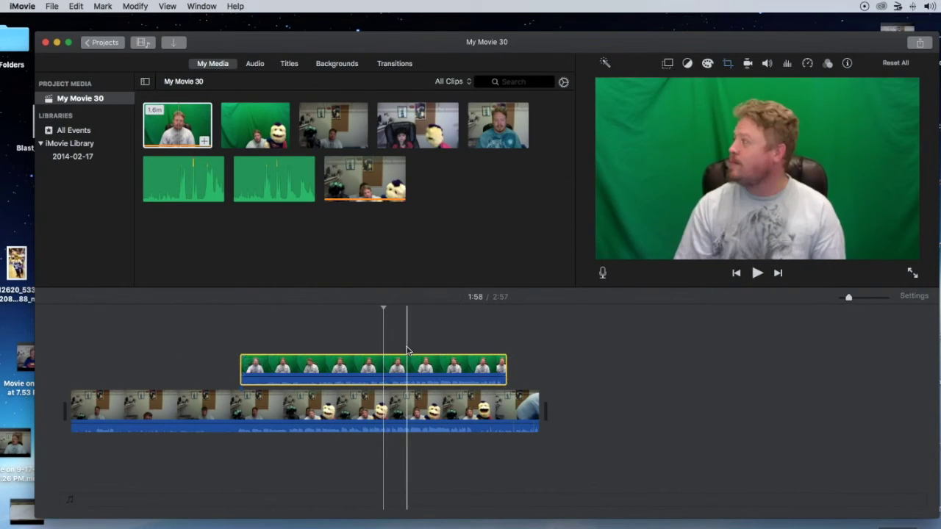
{"action": "left_click_drag", "start_coordinate": [395, 370], "coordinate": [753, 401]}
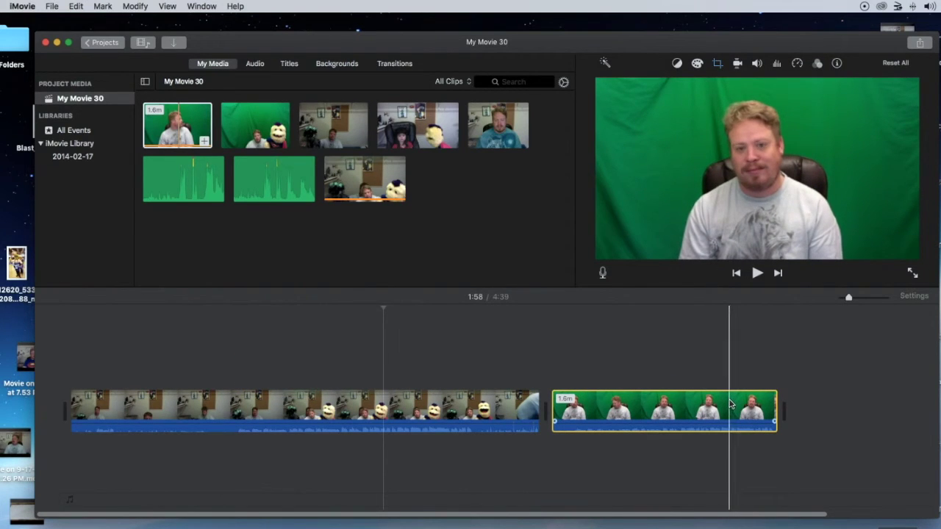
{"action": "right_click", "coordinate": [693, 409]}
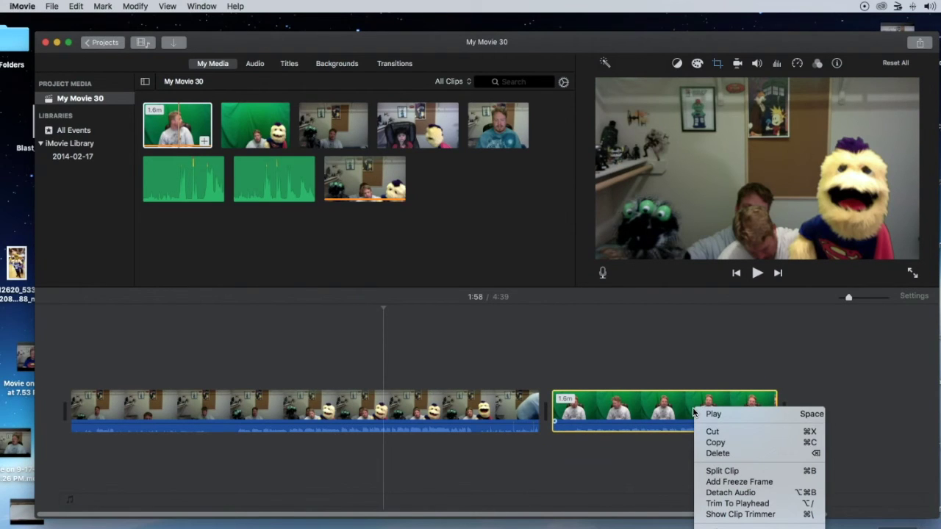
{"action": "left_click", "coordinate": [769, 491]}
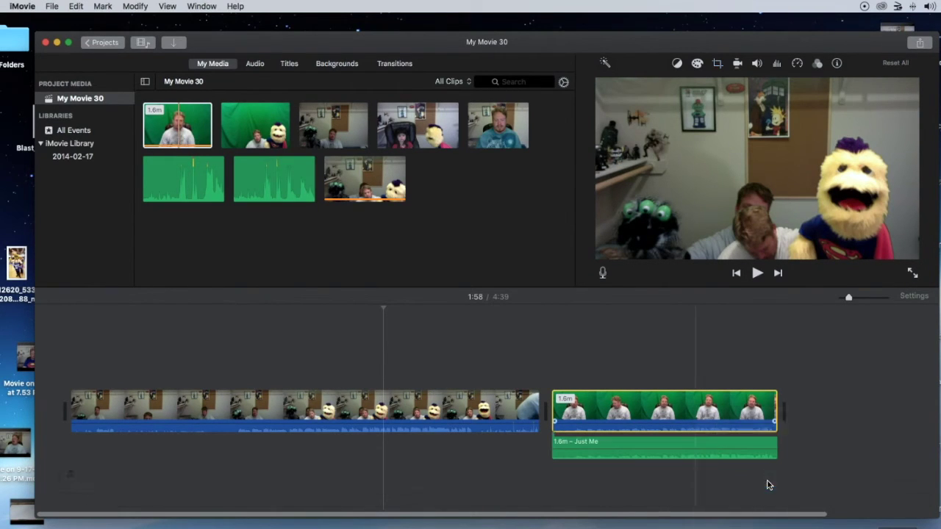
{"action": "left_click", "coordinate": [693, 452]}
{"action": "key", "text": "super+z"}
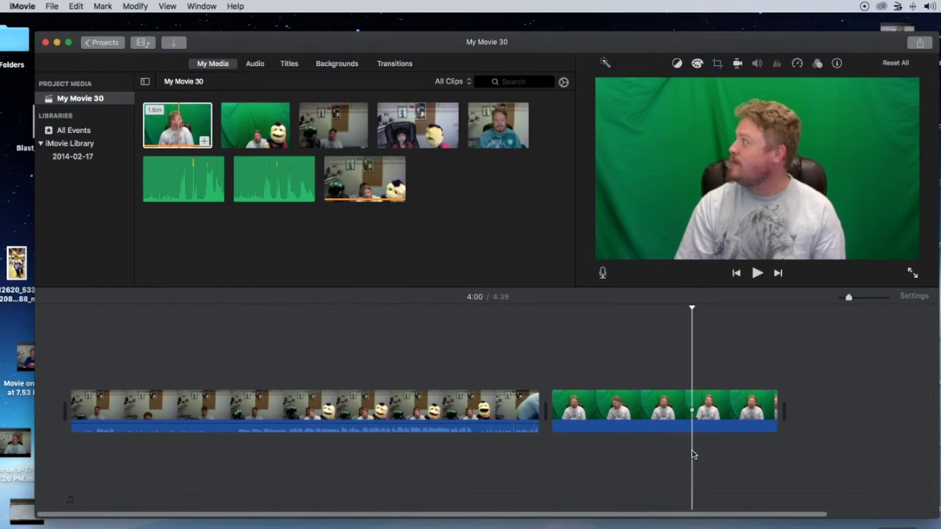
Step: Place the silent Just Me clip back above the layered movie and set its overlay effect to Green/Blue Screen
{"action": "left_click", "coordinate": [671, 414]}
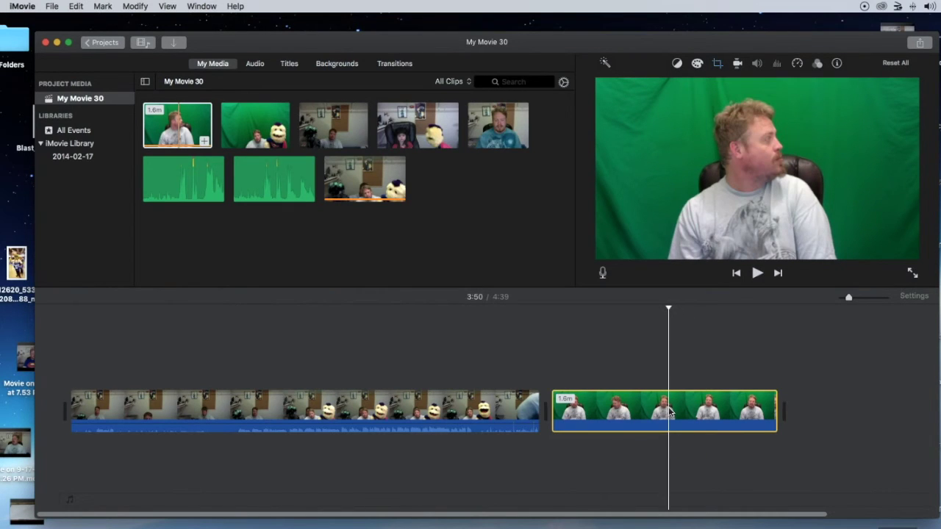
{"action": "left_click_drag", "start_coordinate": [671, 414], "coordinate": [344, 347]}
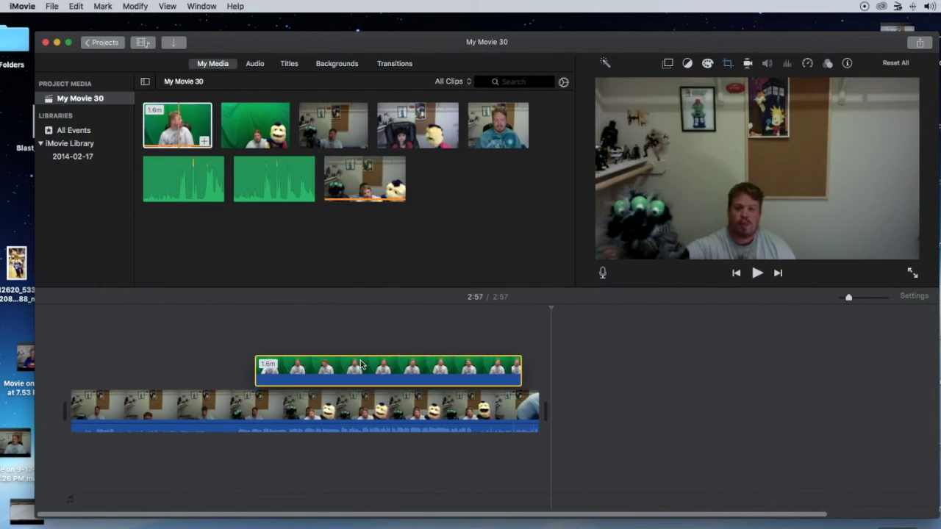
{"action": "left_click", "coordinate": [666, 65]}
{"action": "left_click", "coordinate": [629, 83]}
{"action": "left_click", "coordinate": [645, 107]}
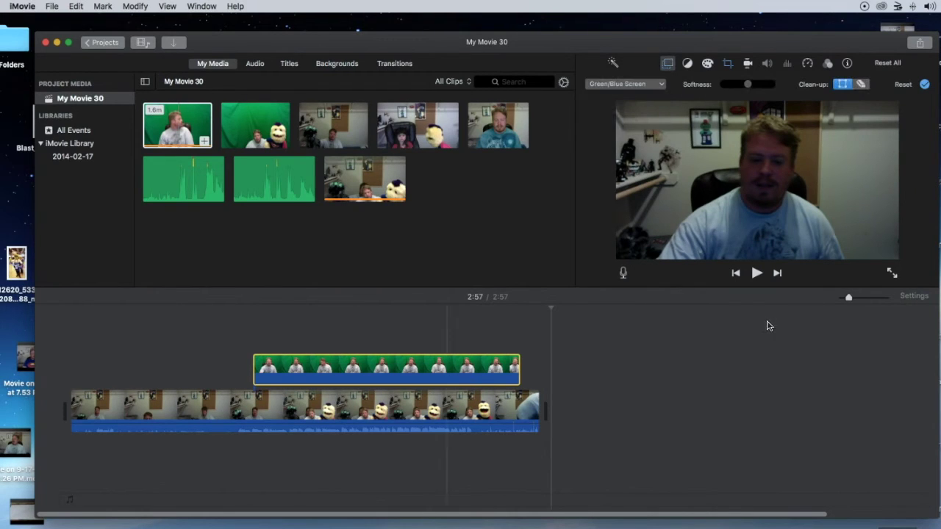